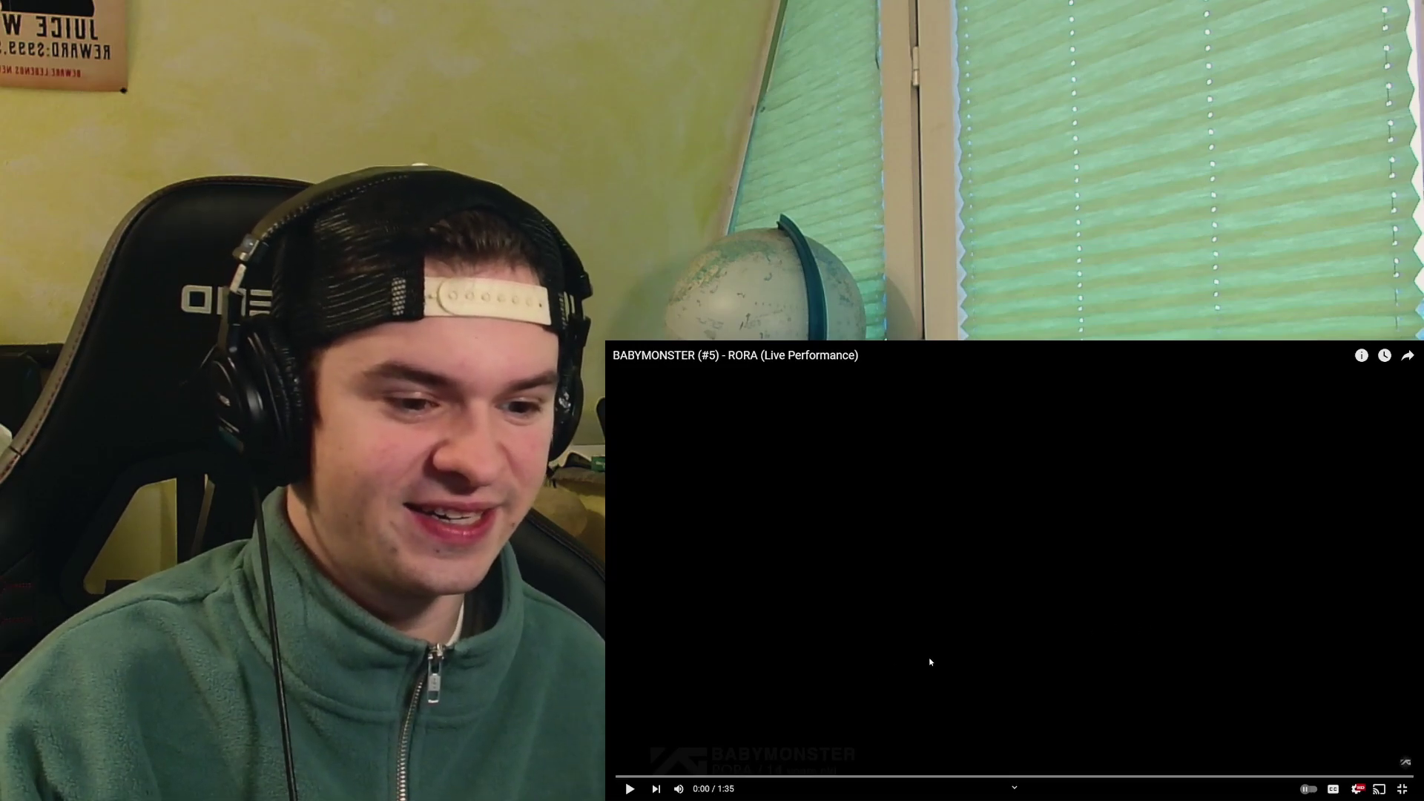
Step: Exit and re-enter fullscreen on the RORA video, then toggle the auto-generated captions
double_click(929, 657)
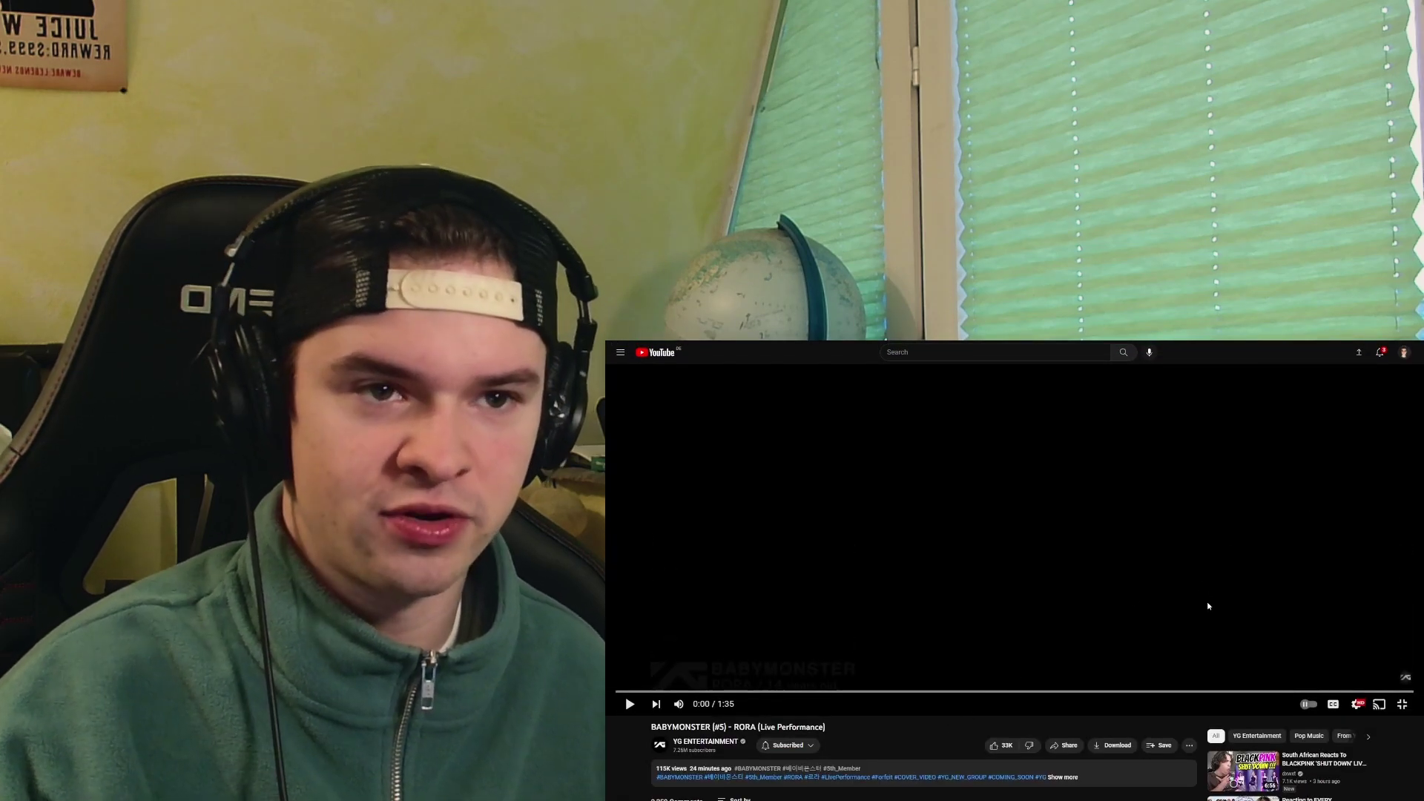
double_click(1208, 605)
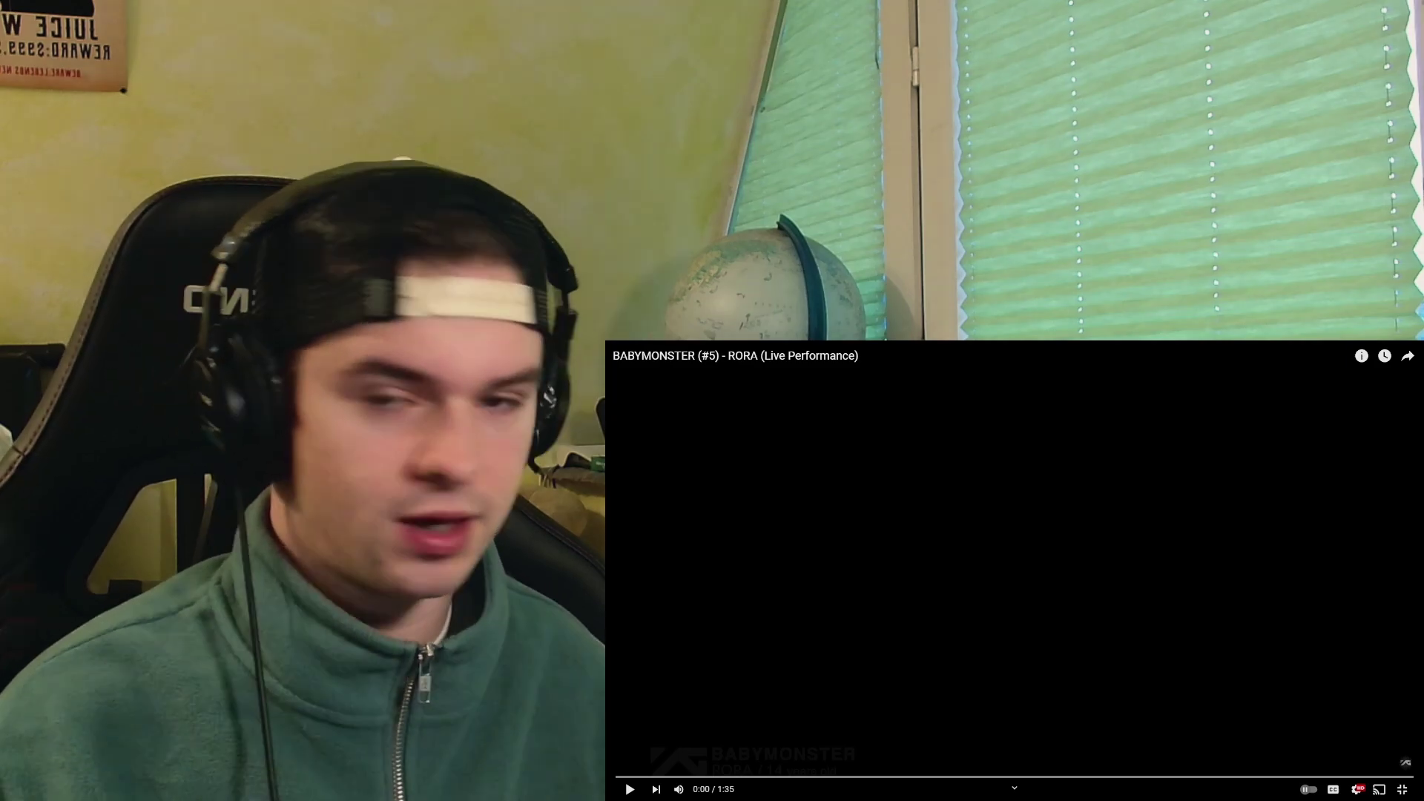
click(1334, 788)
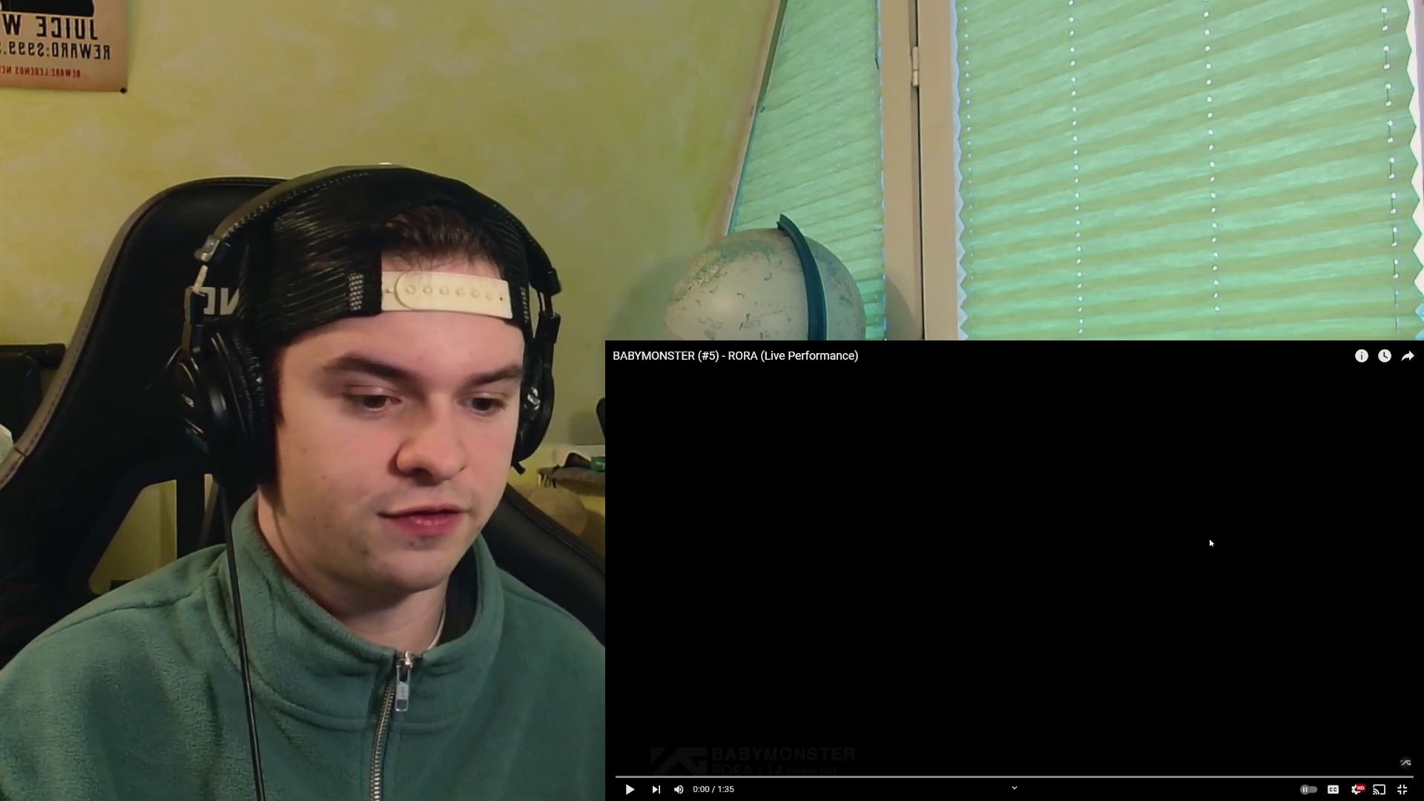
Step: Play the RORA performance with the volume lowered slightly, running to the Coming Soon card
click(1188, 544)
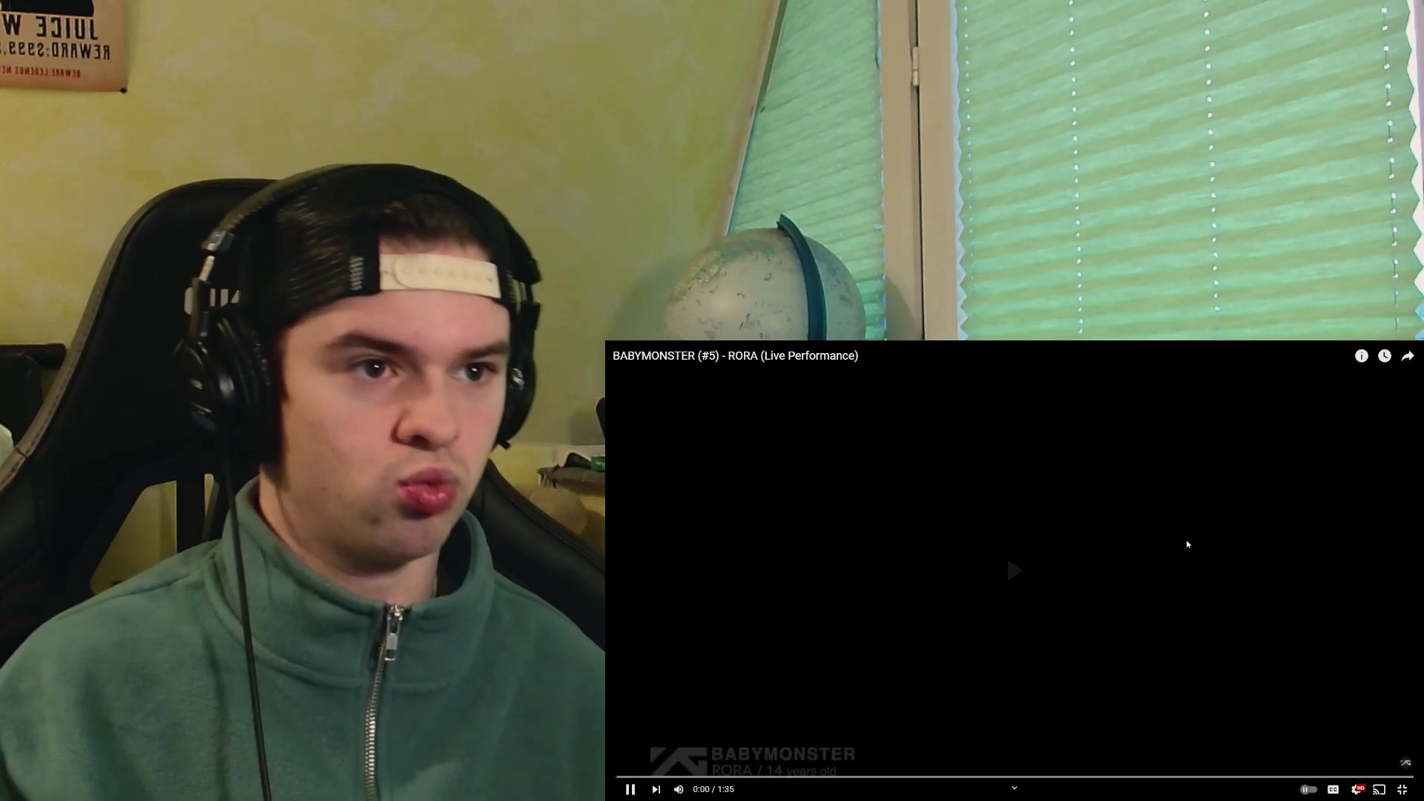
drag(713, 791, 707, 790)
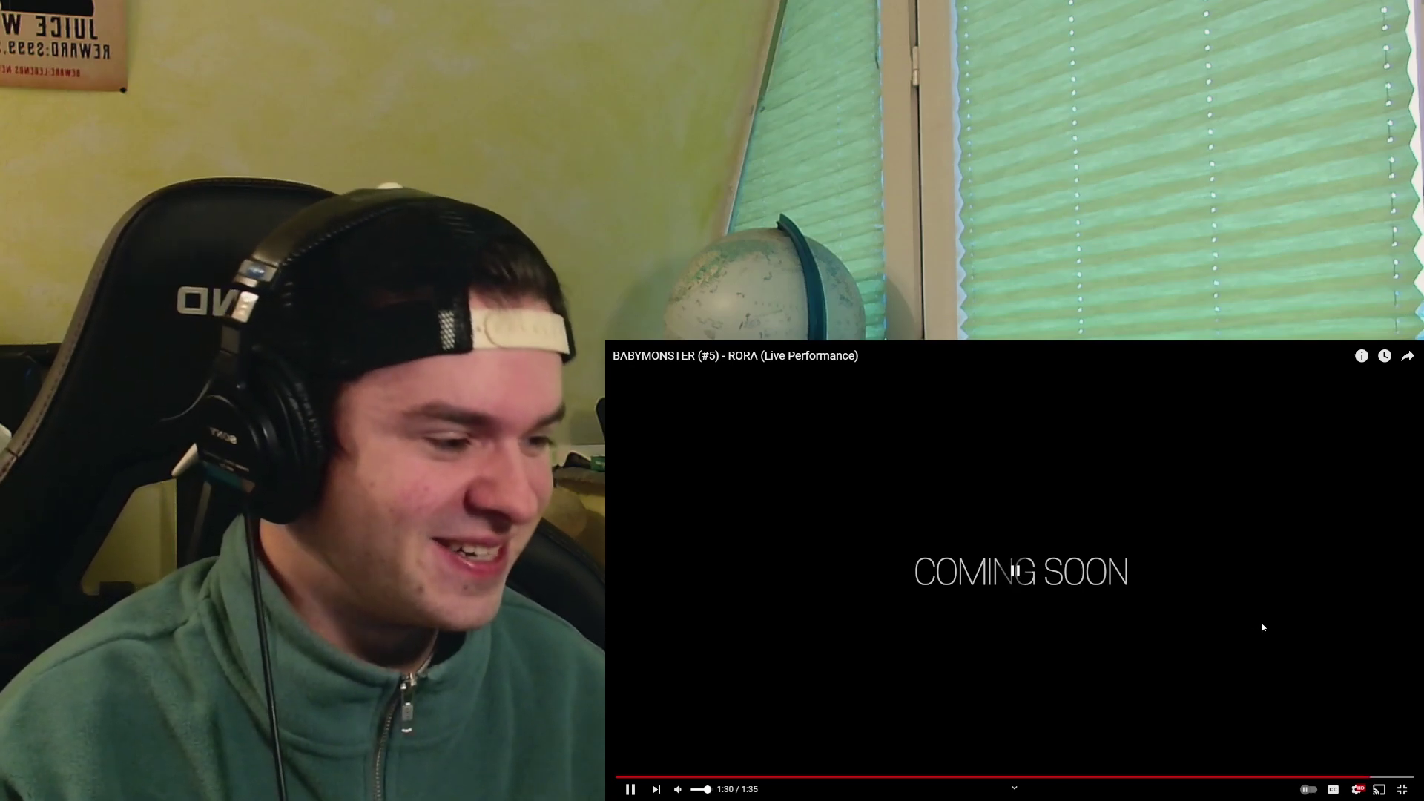
Step: Pause on the Coming Soon screen and scrub the progress bar back to 0:00
click(738, 712)
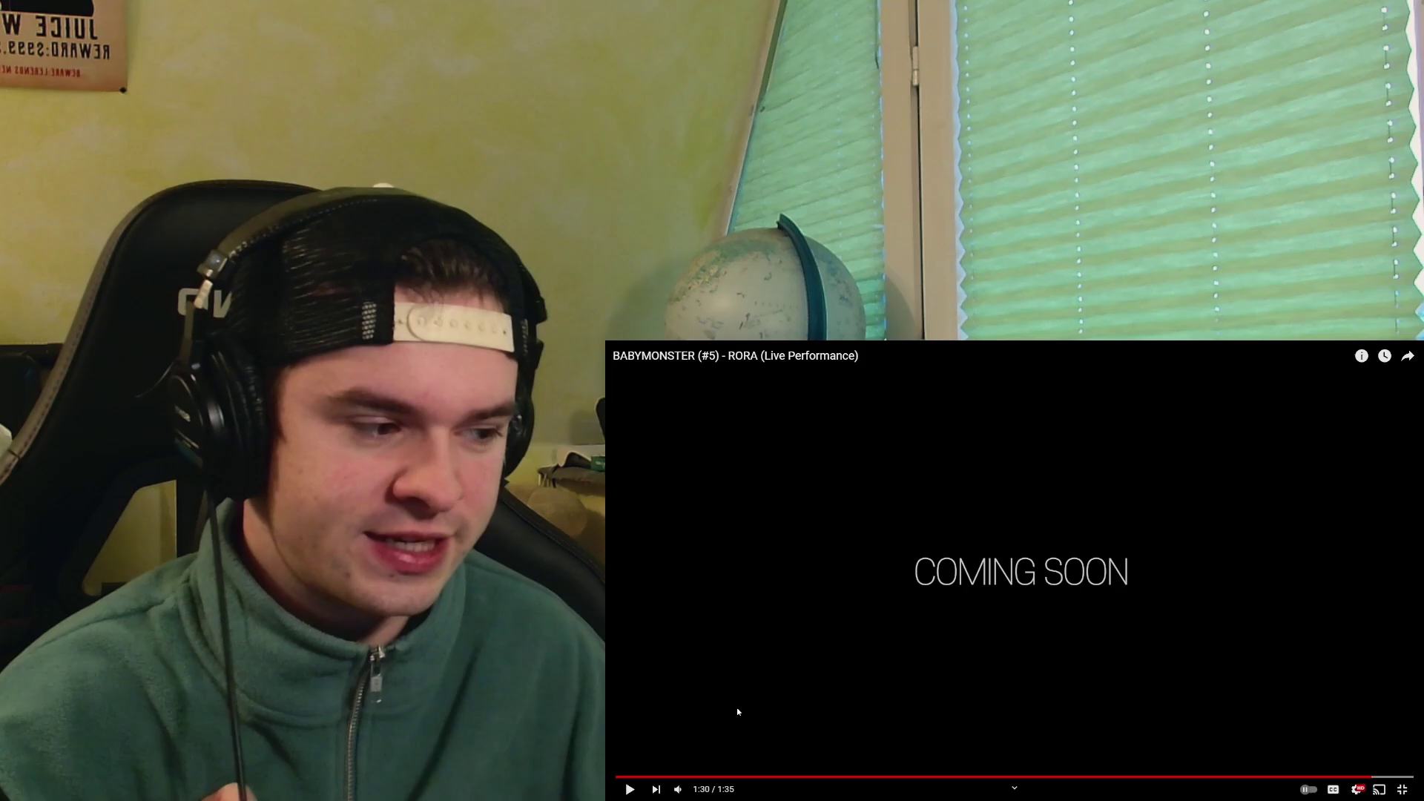
drag(637, 777, 650, 775)
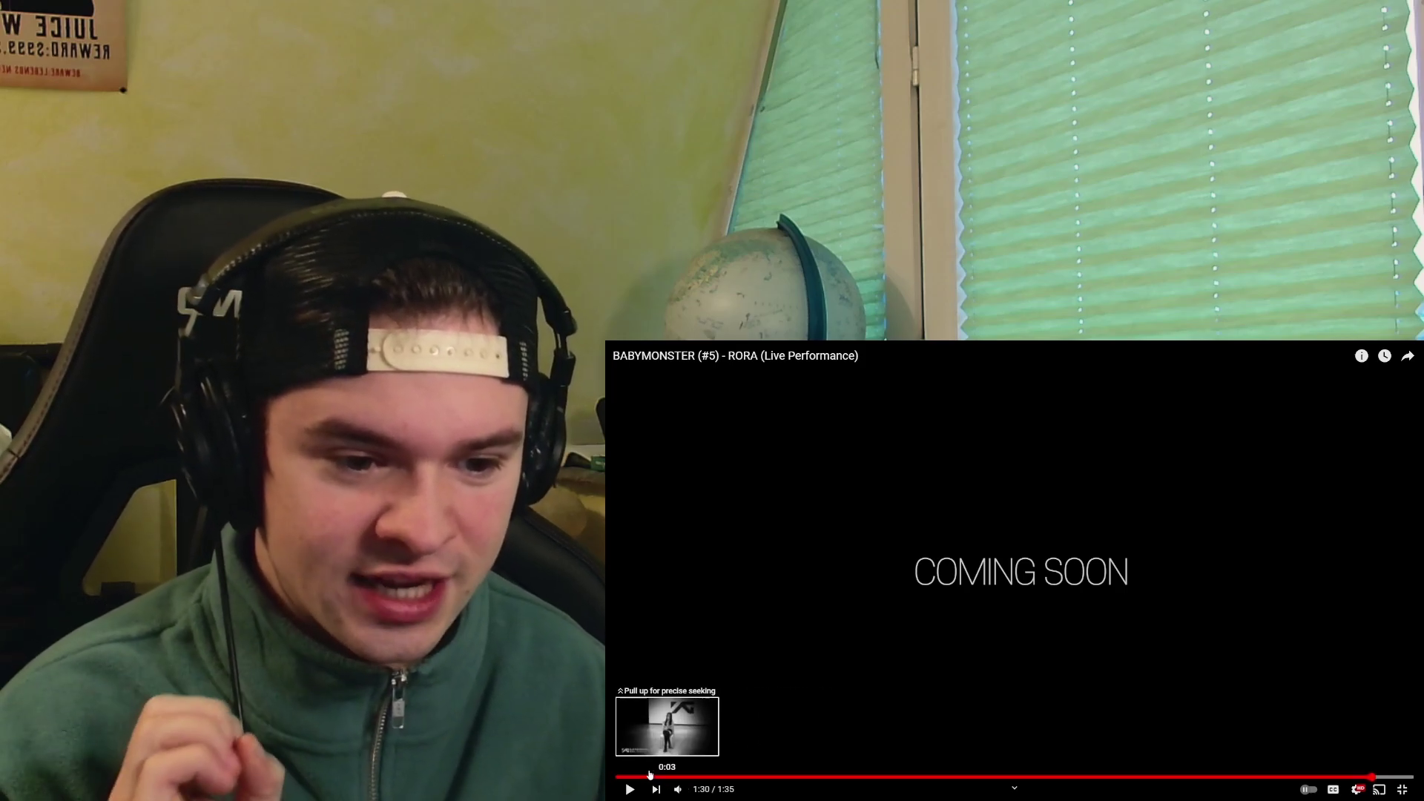
click(650, 775)
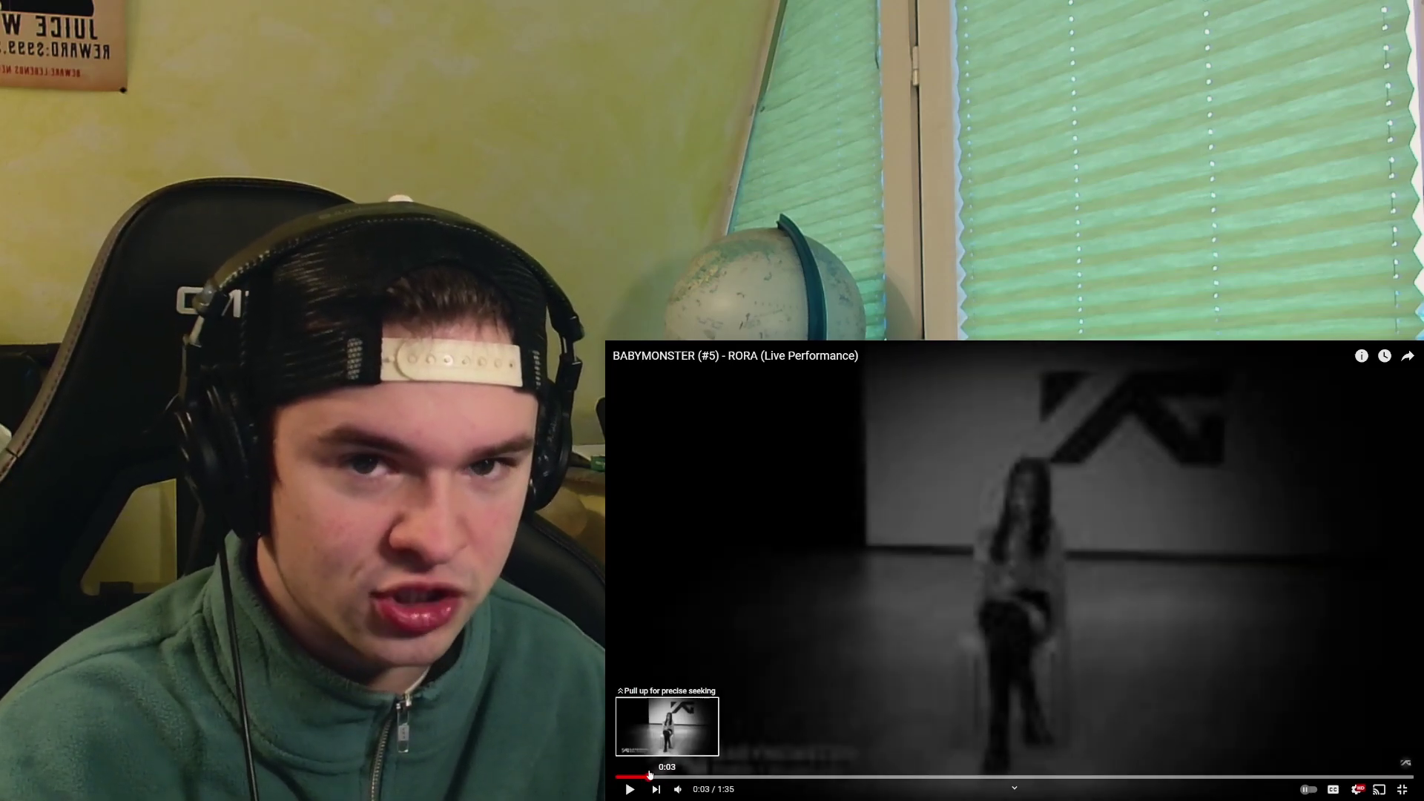
drag(651, 776, 618, 776)
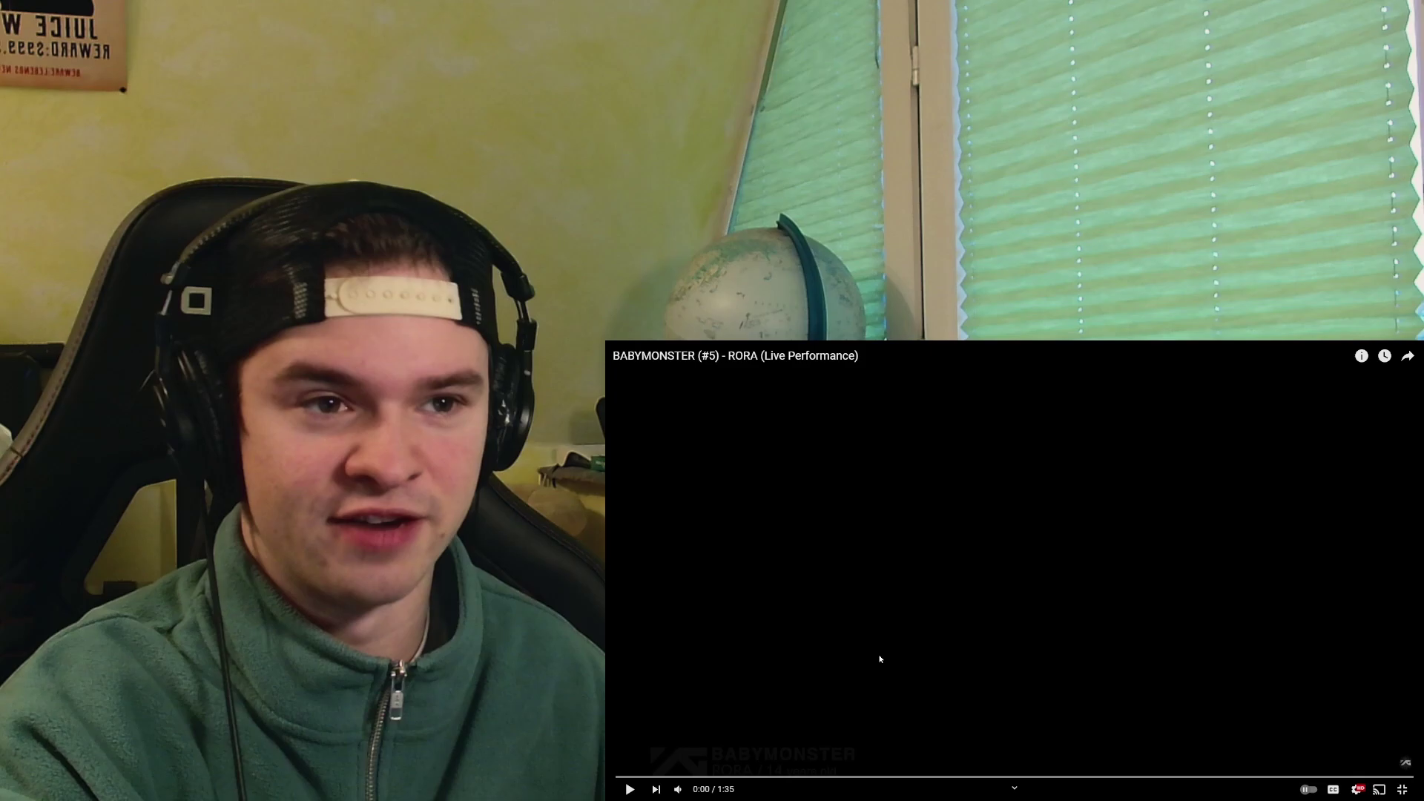
Step: Visit the description's Music channel link and return to the fullscreen player
key(Escape)
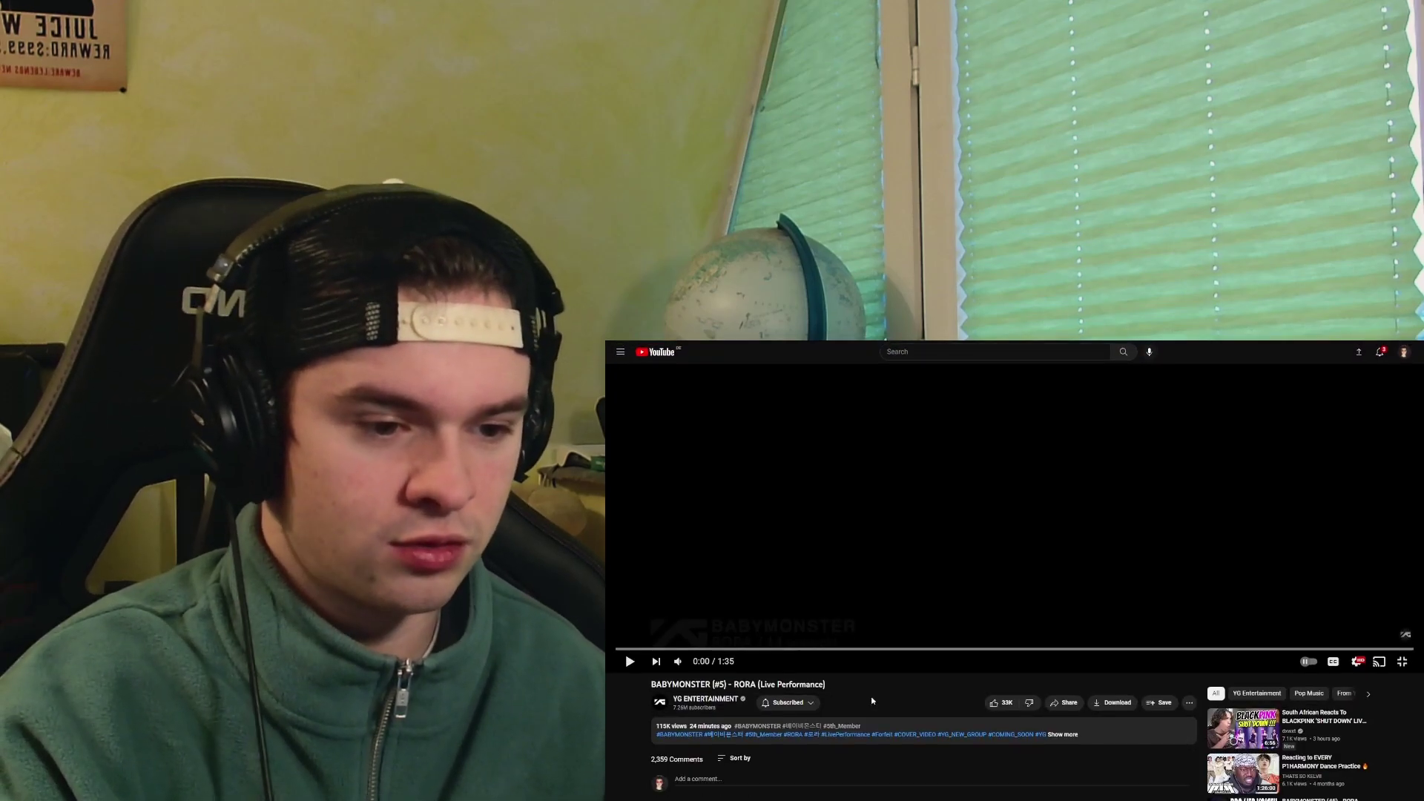
click(1040, 748)
scroll(876, 763, down, 3)
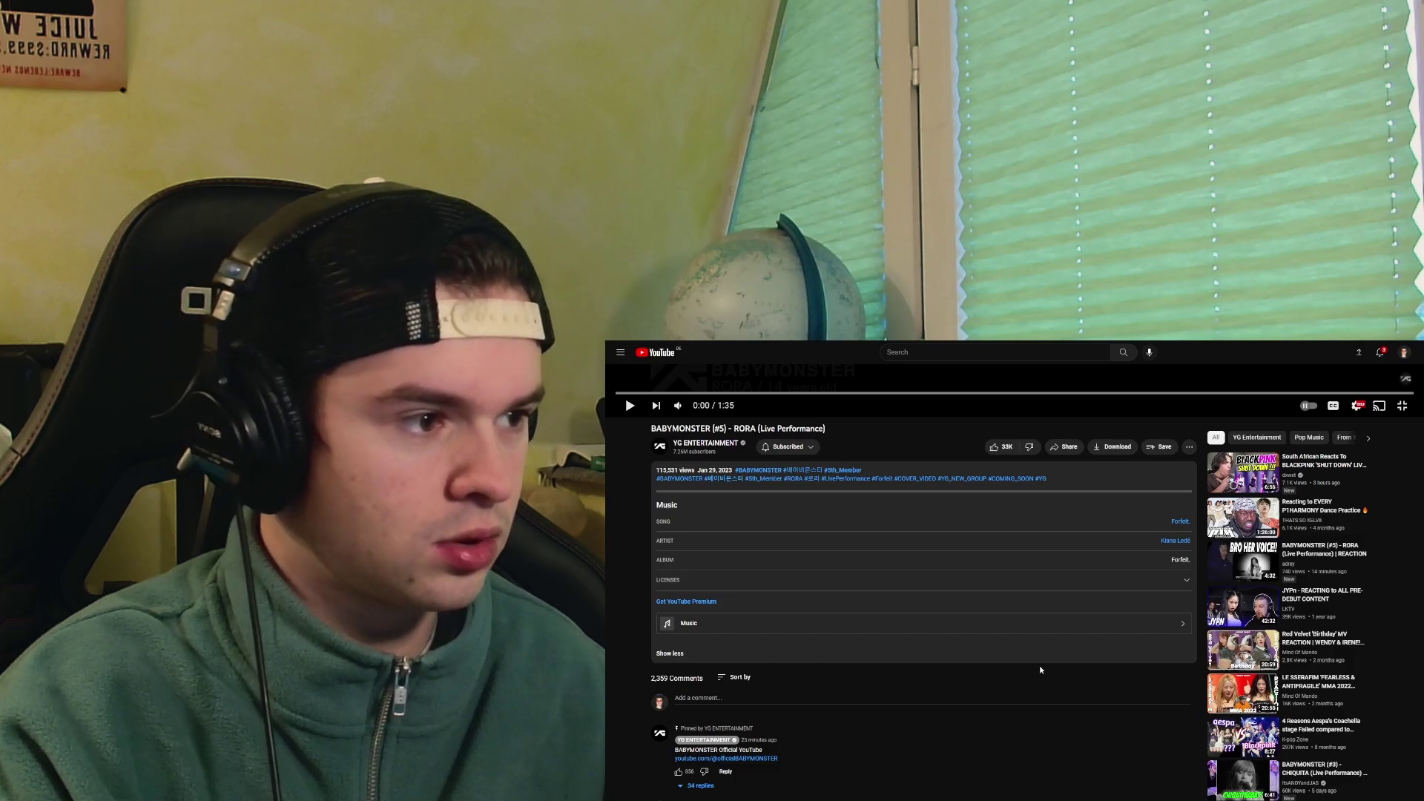
click(1118, 622)
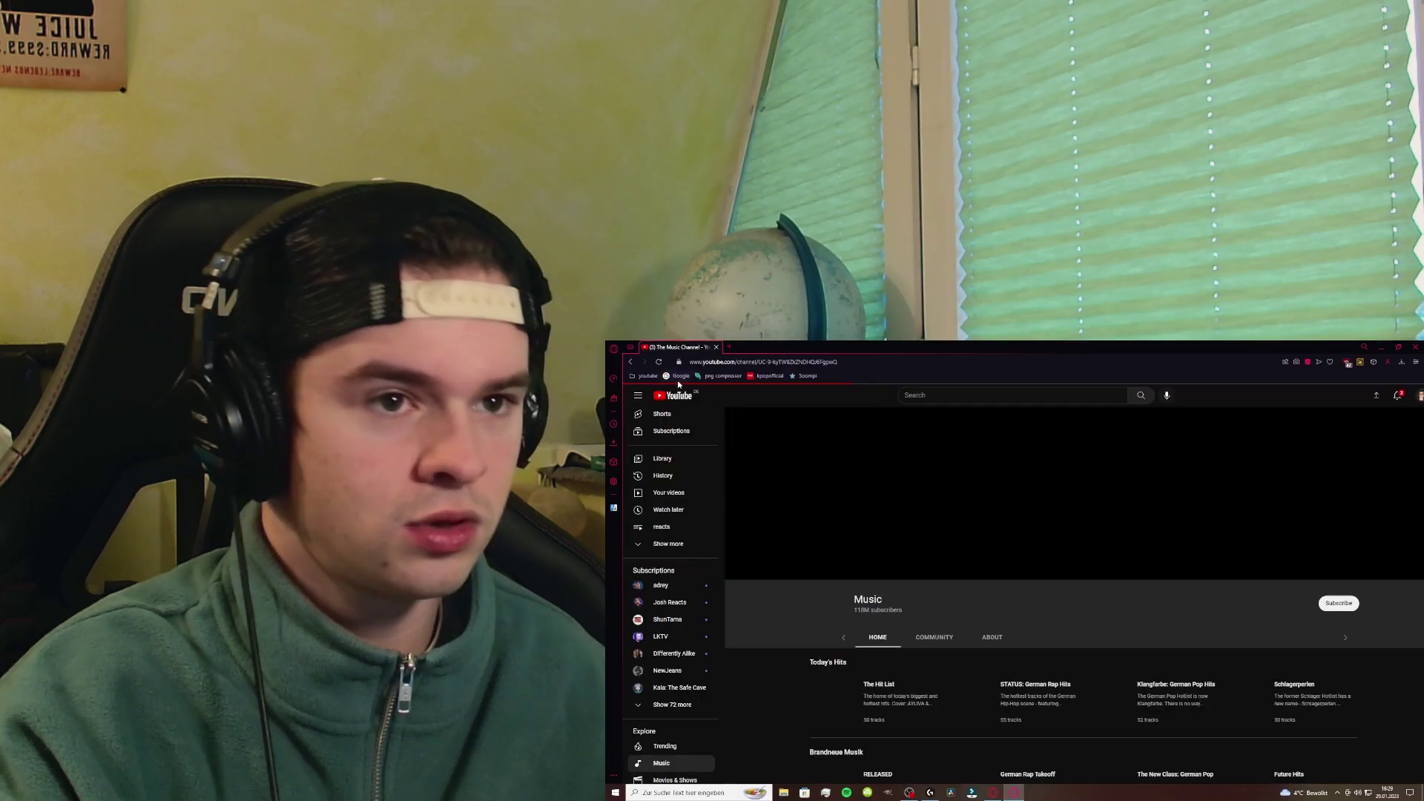
key(alt+Left)
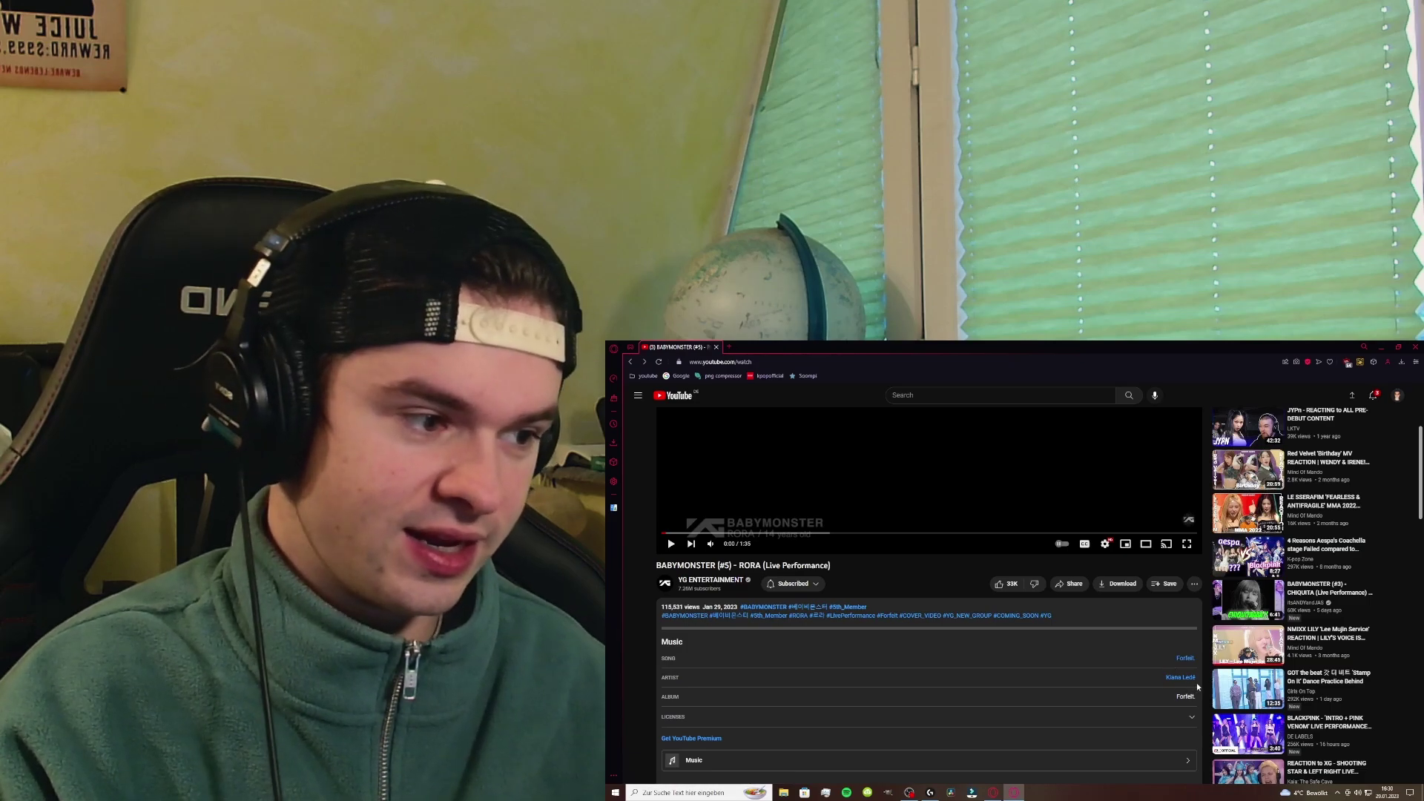
scroll(934, 695, down, 3)
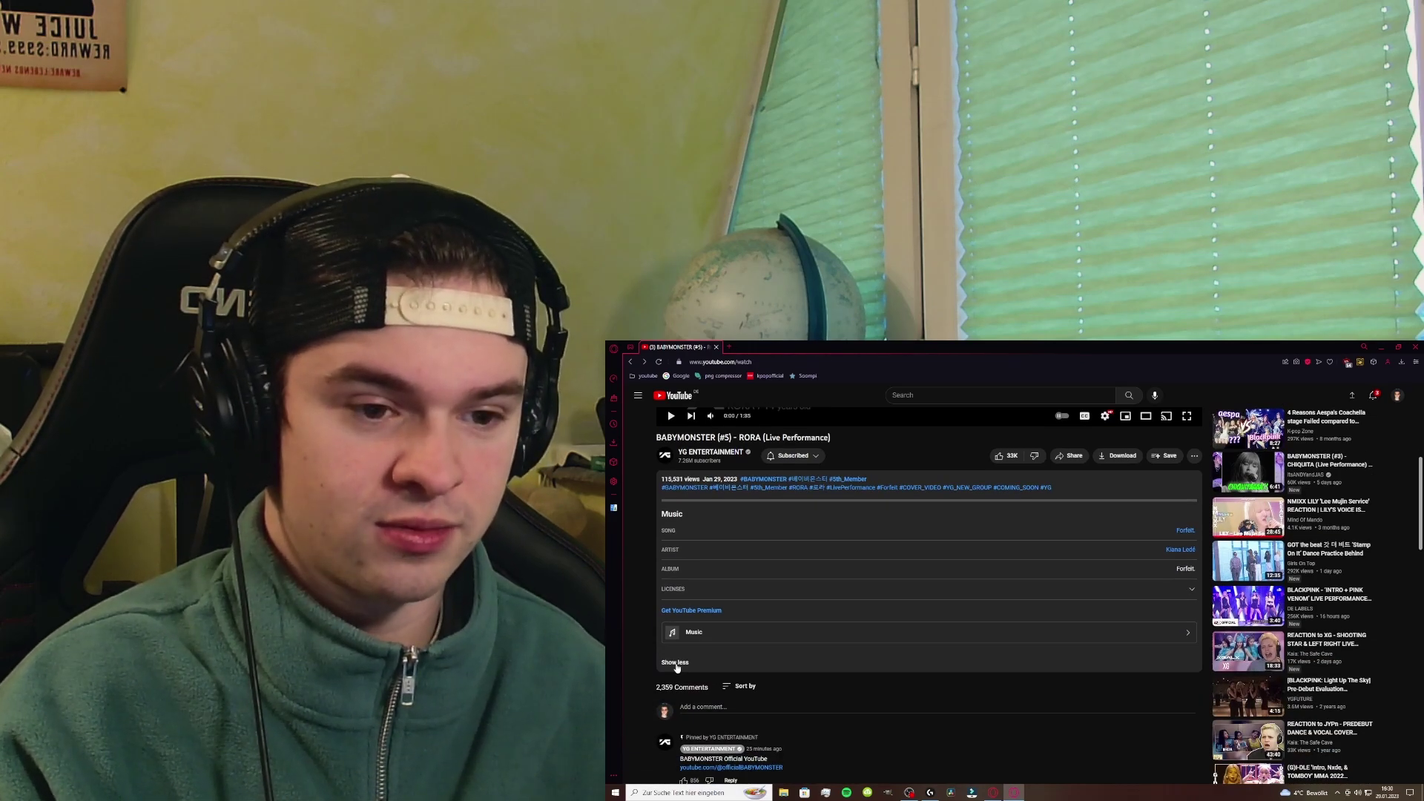
click(676, 666)
scroll(921, 700, up, 5)
double_click(1007, 587)
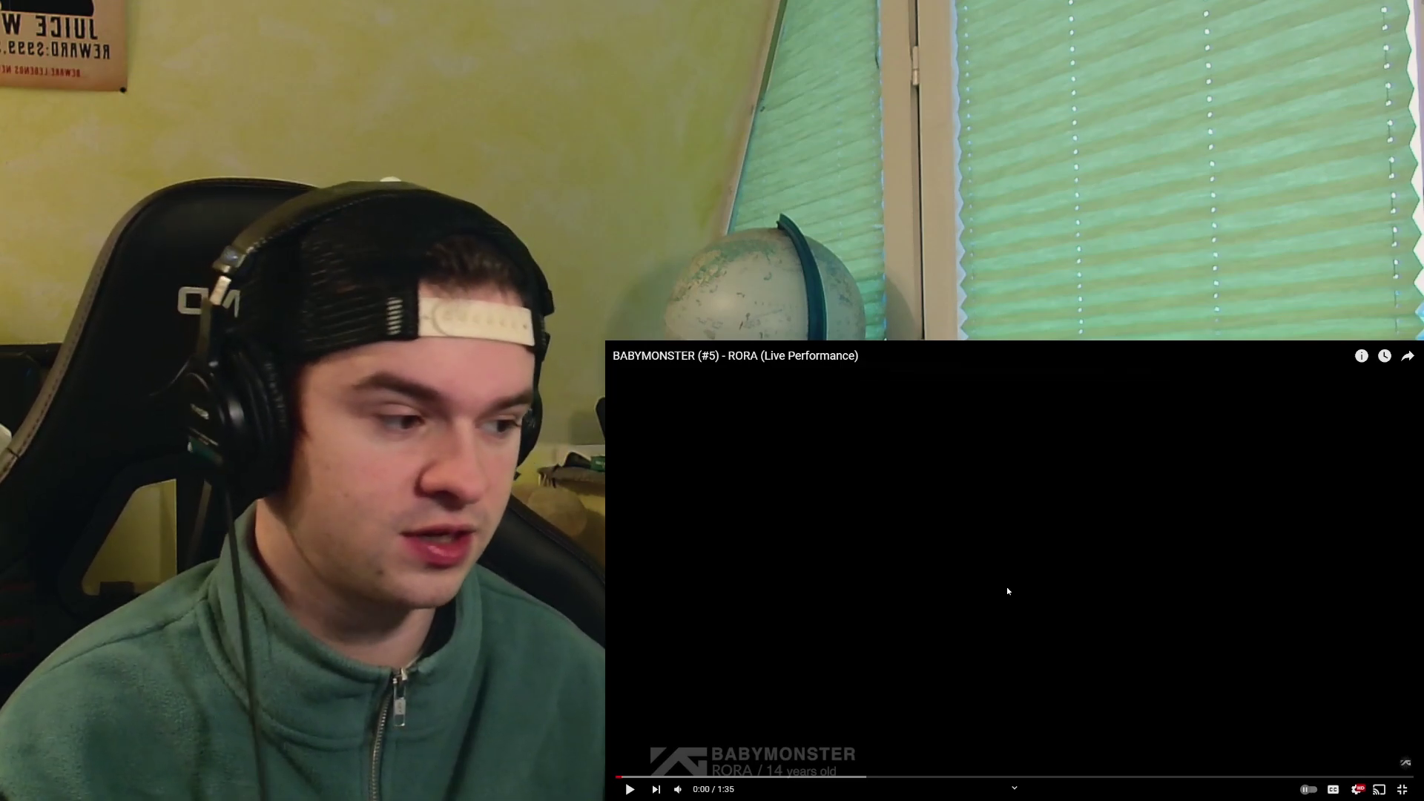
Step: Play the performance, then jump back to 0:40 and resume
click(624, 777)
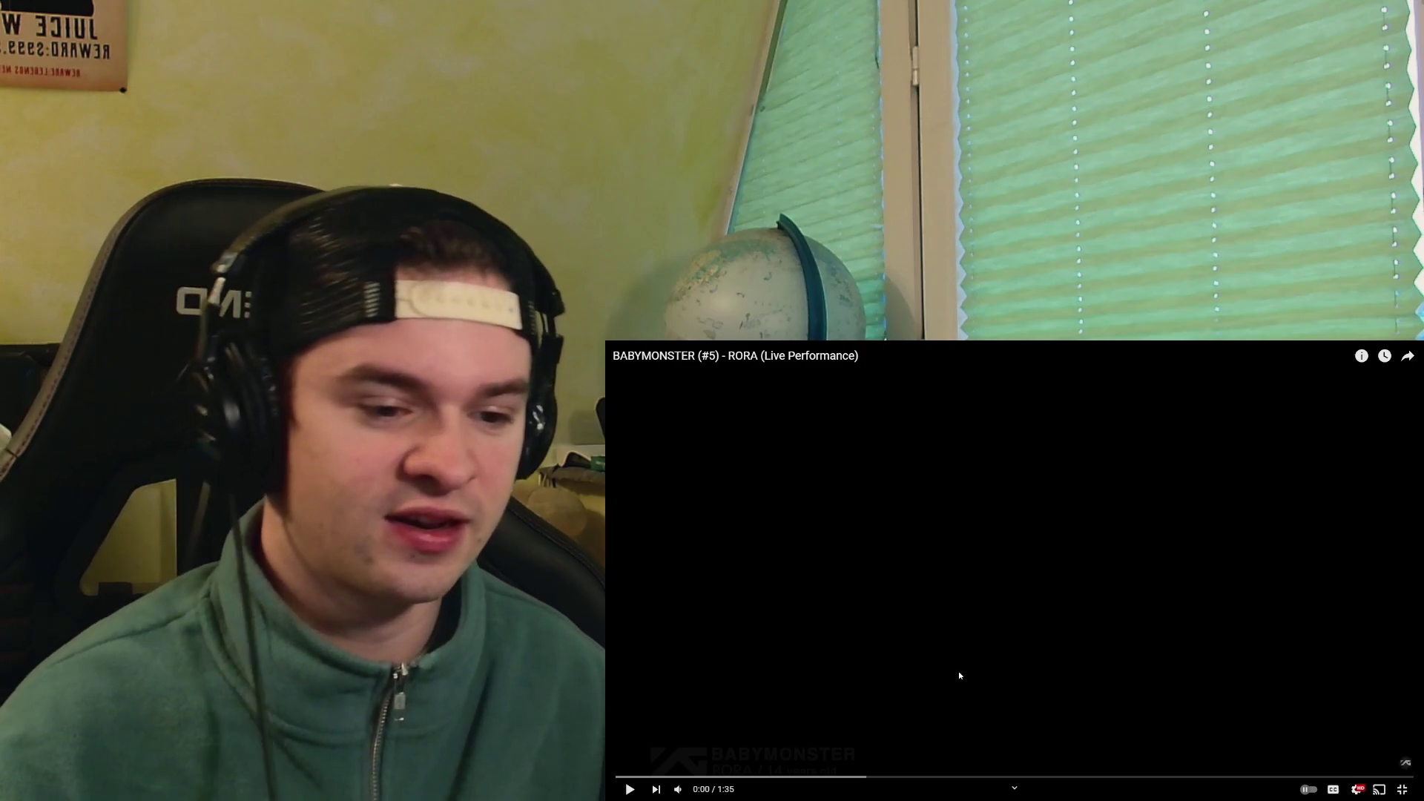
key(space)
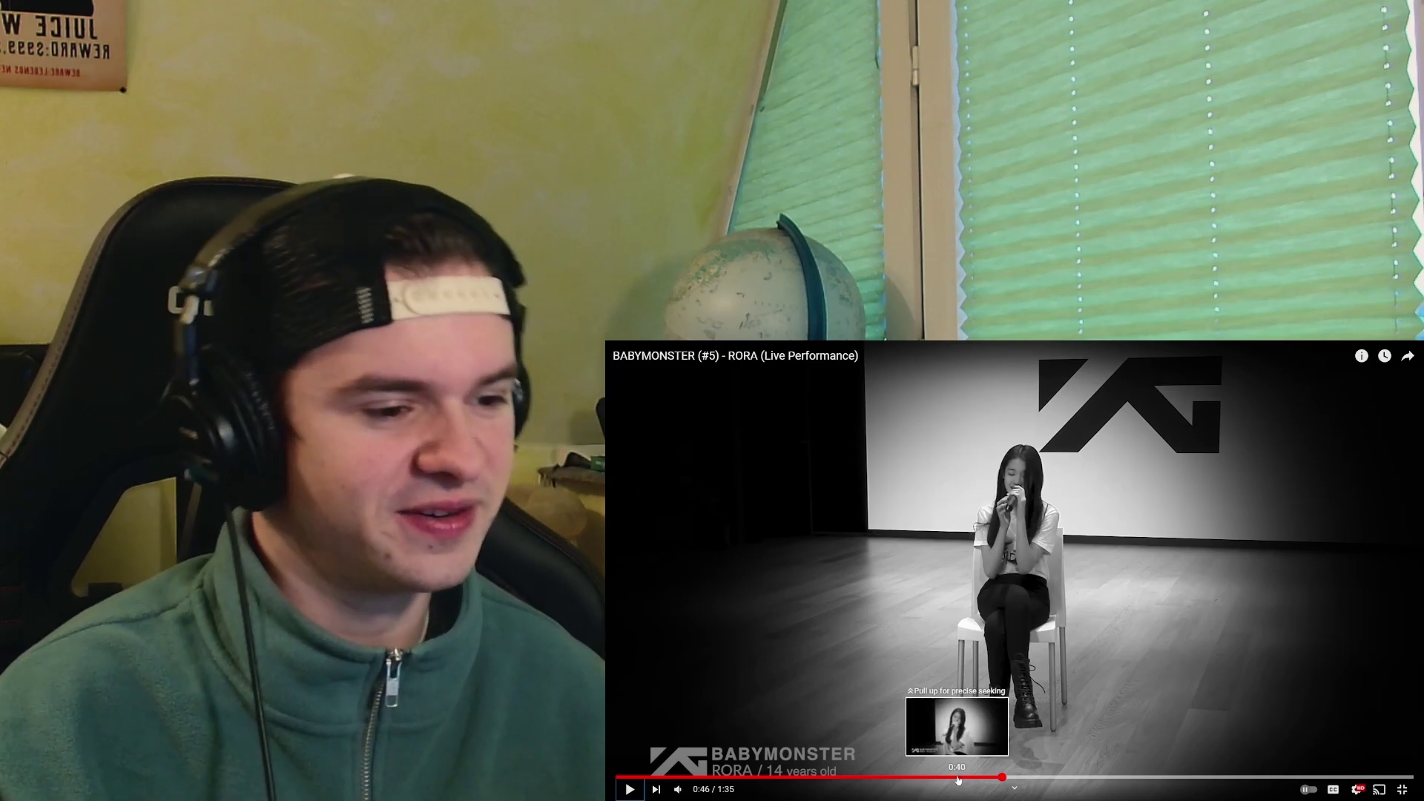
click(958, 777)
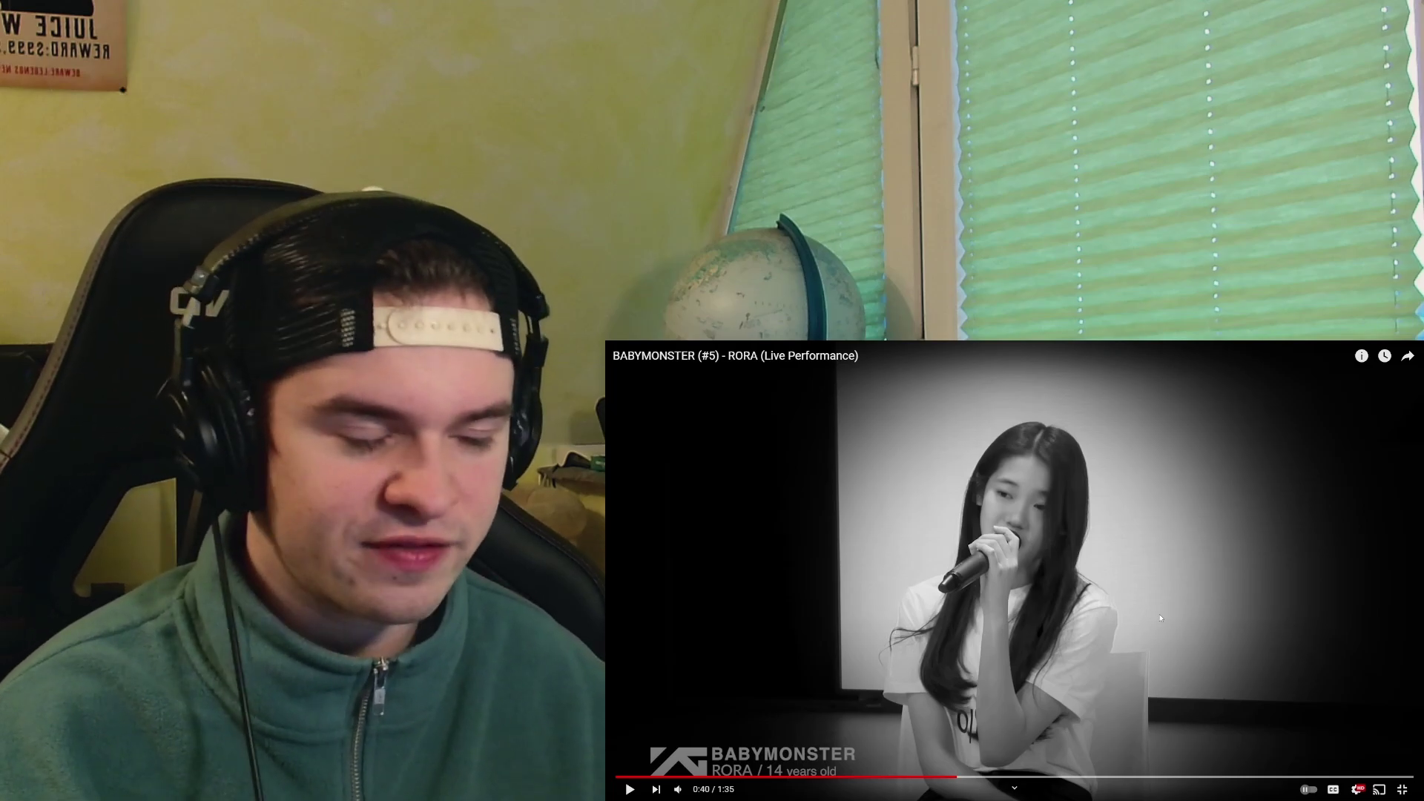
click(1160, 618)
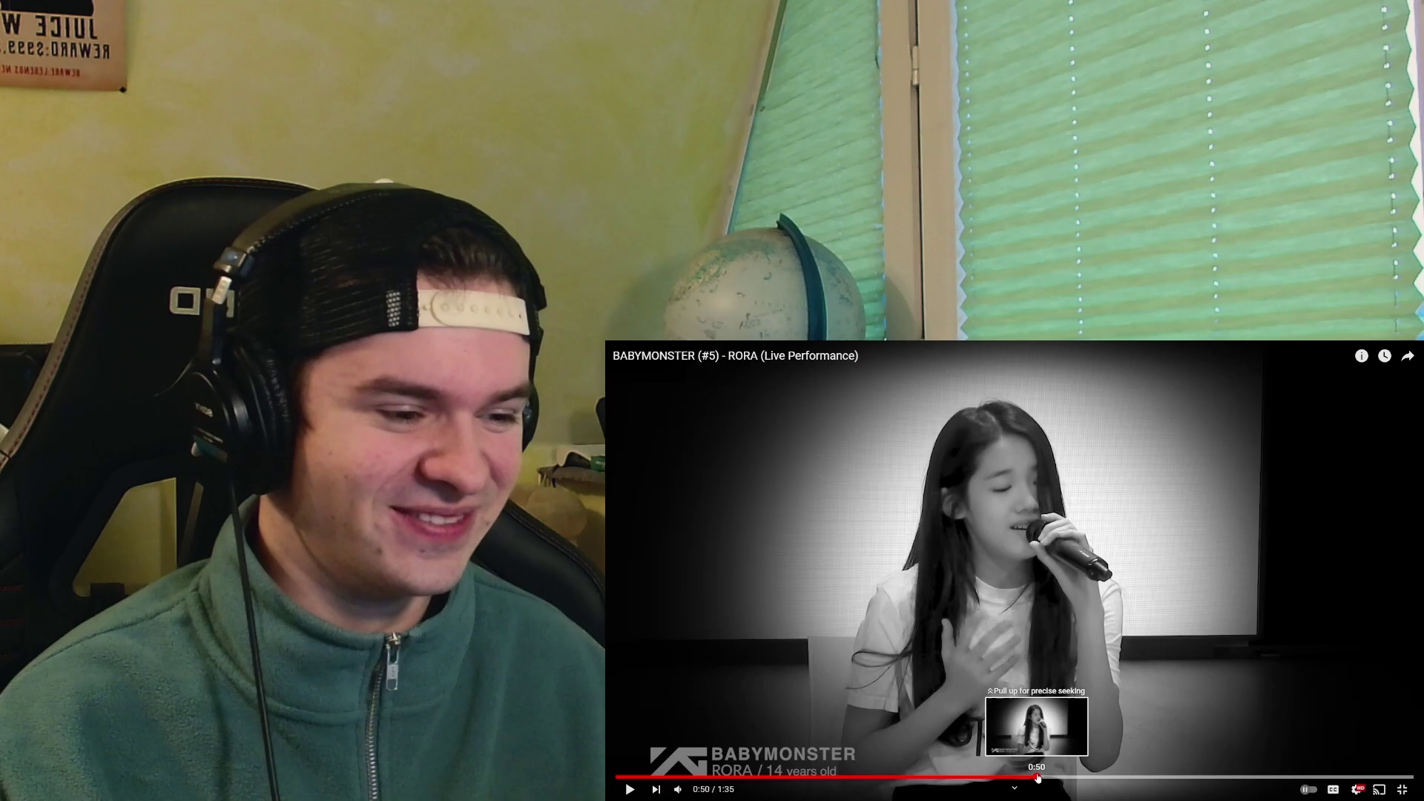
Step: Jump to 0:50, play briefly, pause, and scrub back to 0:46
click(1042, 778)
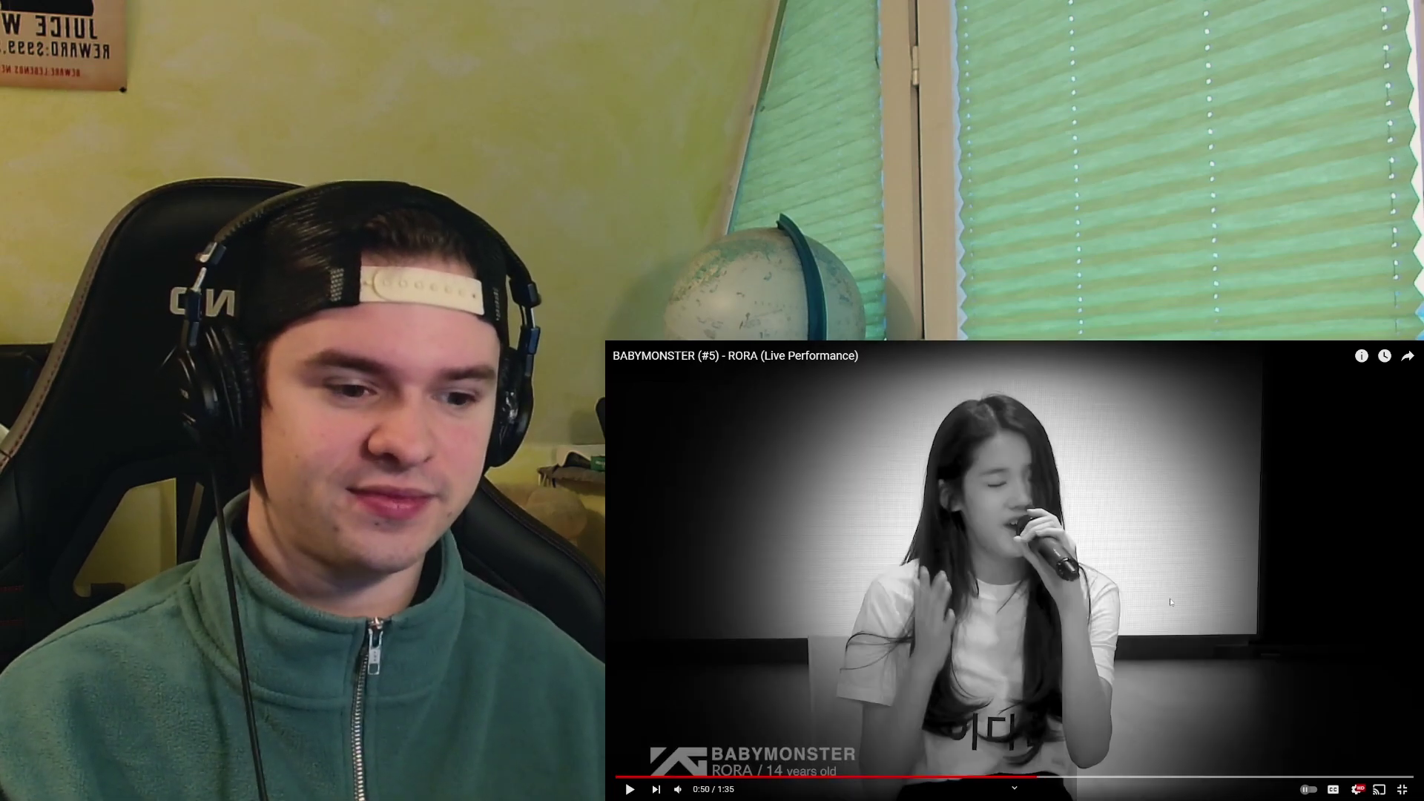
click(1170, 603)
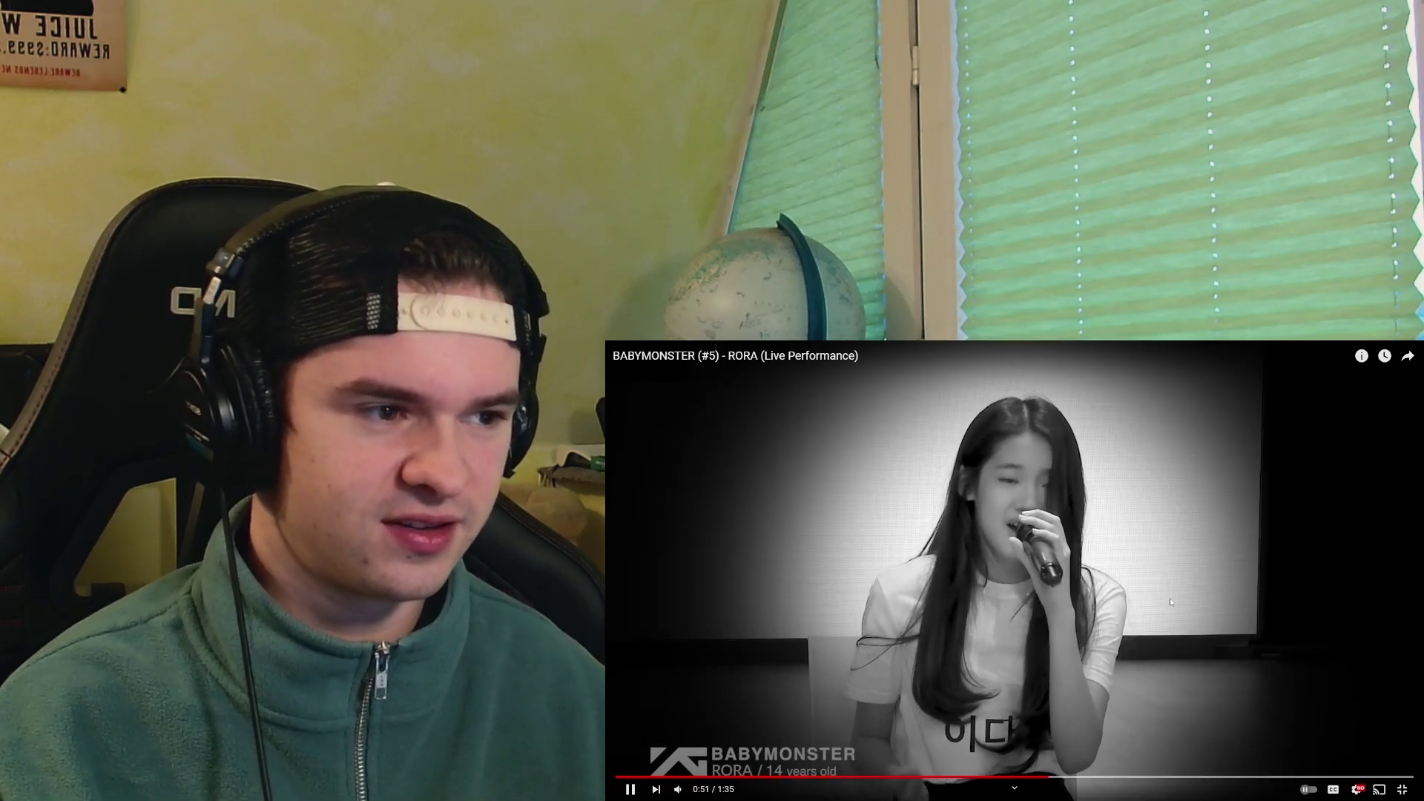
click(1164, 620)
drag(1015, 782, 1012, 782)
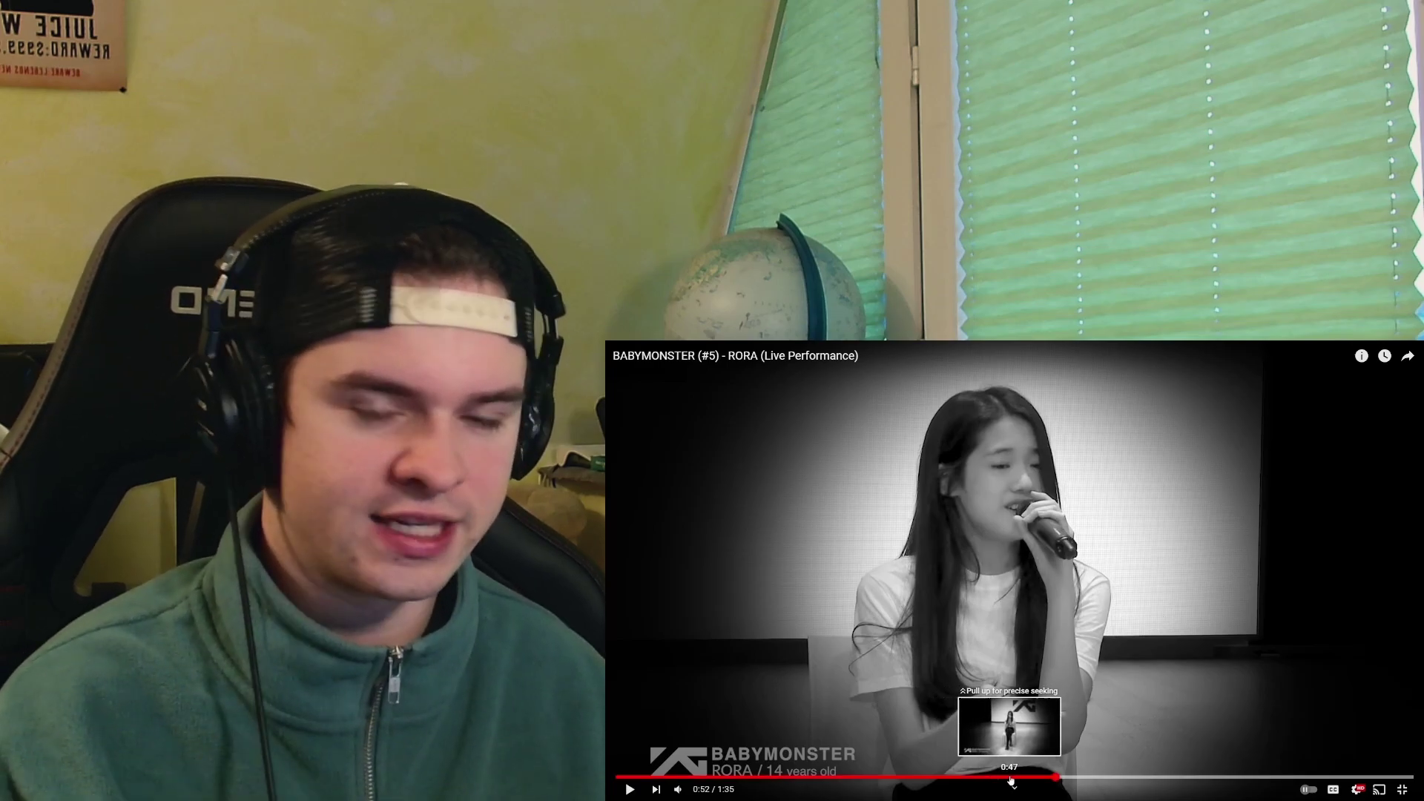
mouse_move(1012, 783)
mouse_down()
mouse_move(967, 782)
mouse_move(1002, 781)
mouse_up()
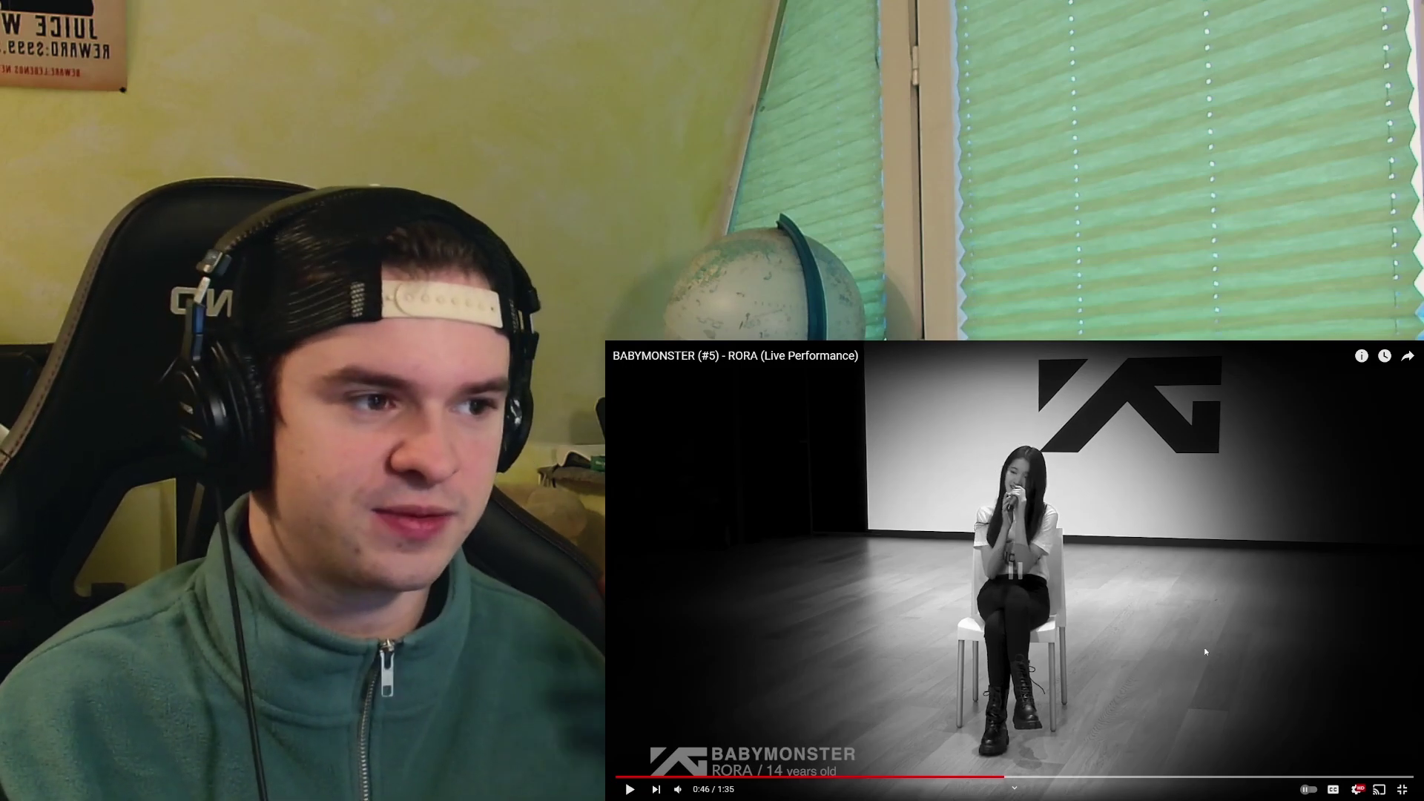
Step: Play from 0:46, pause at 0:49, then resume playback toward 1:10
click(1204, 647)
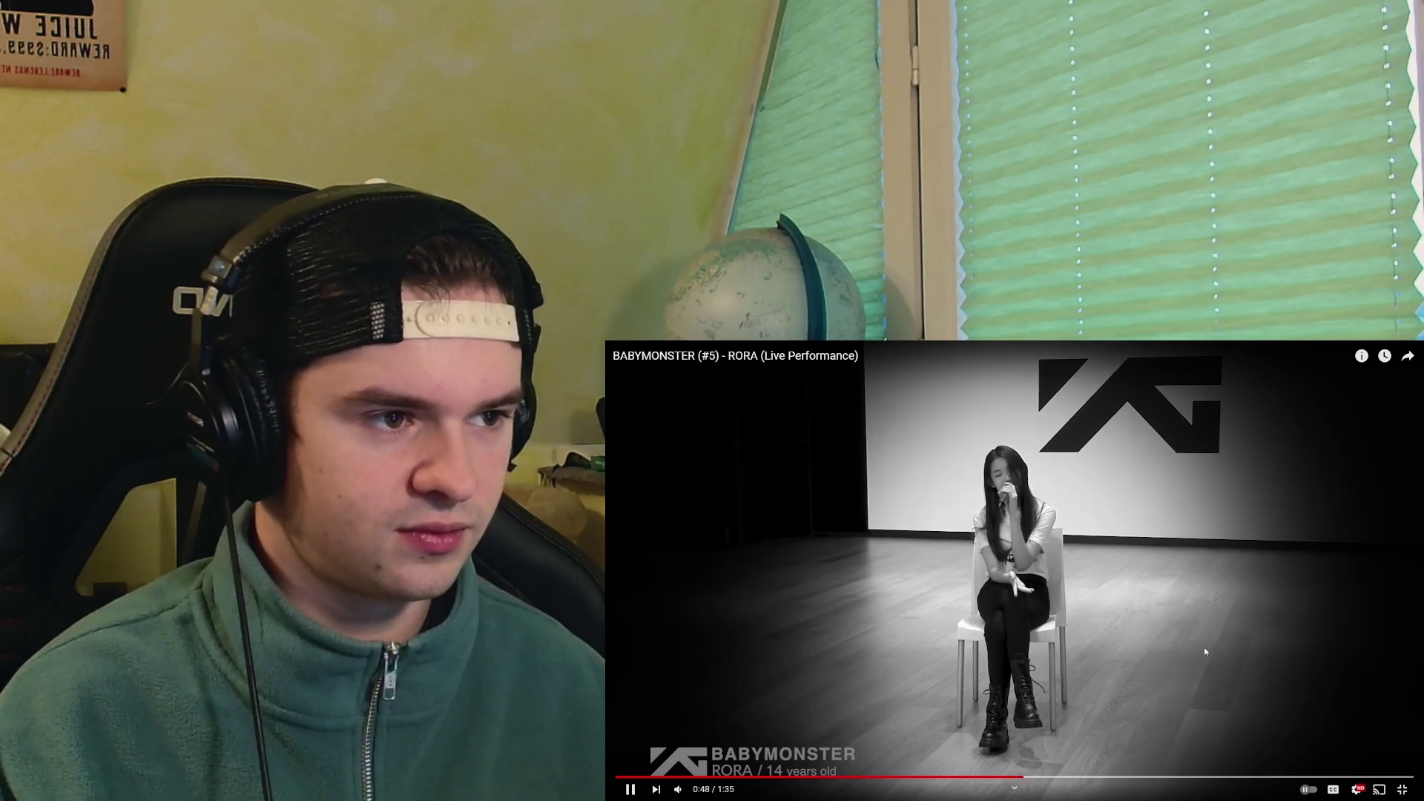
click(1205, 651)
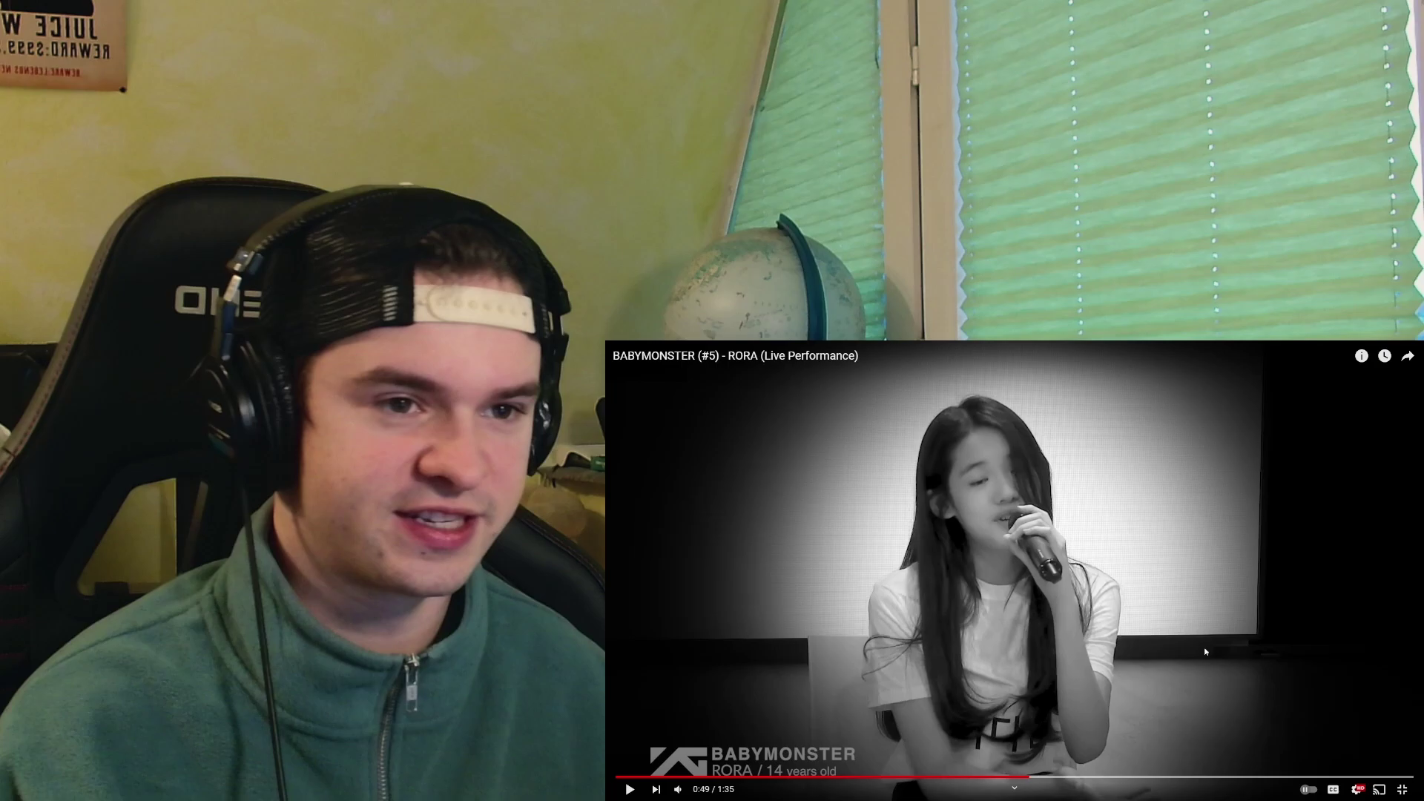
click(1205, 651)
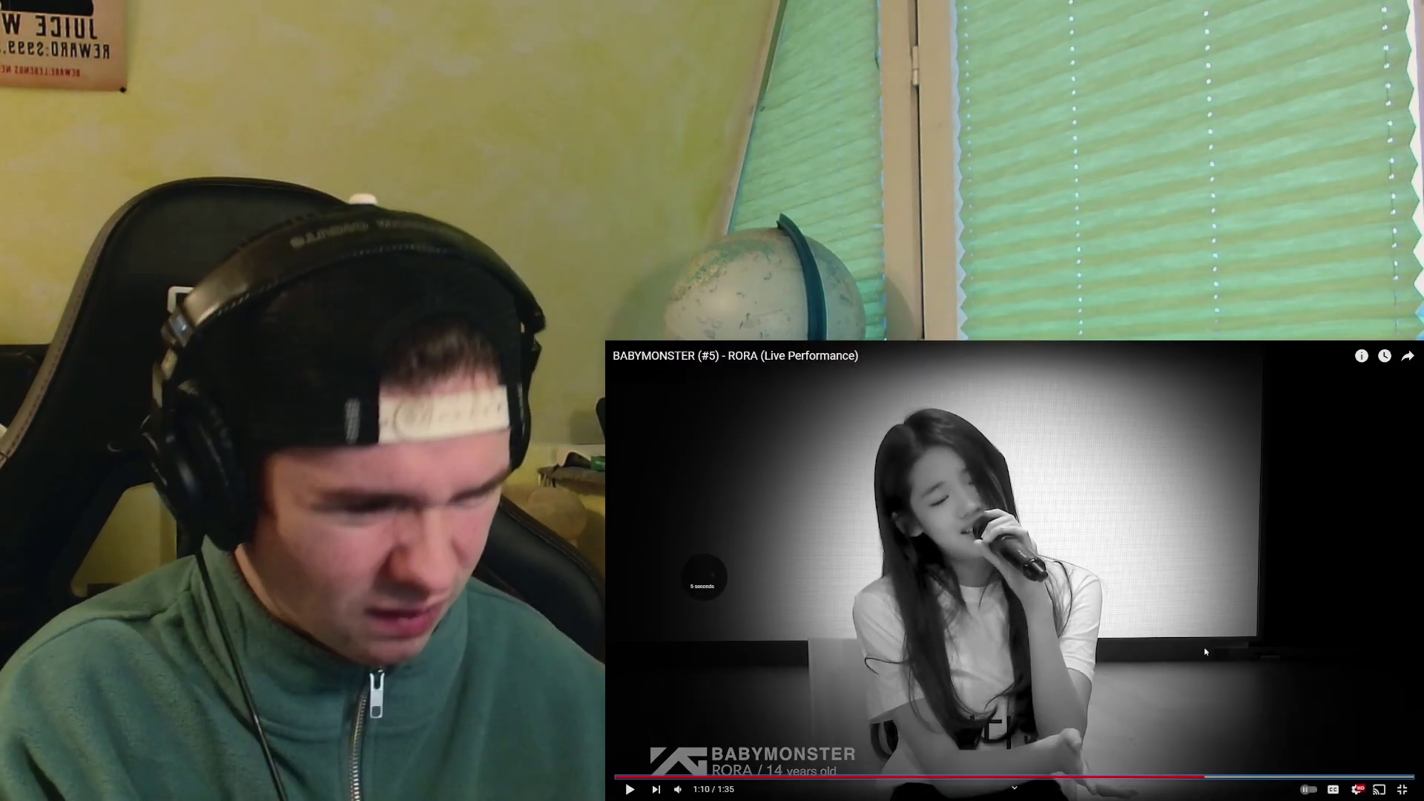
Step: Rewind five seconds to 1:09 and resume playback to 1:27, near the end
key(Left)
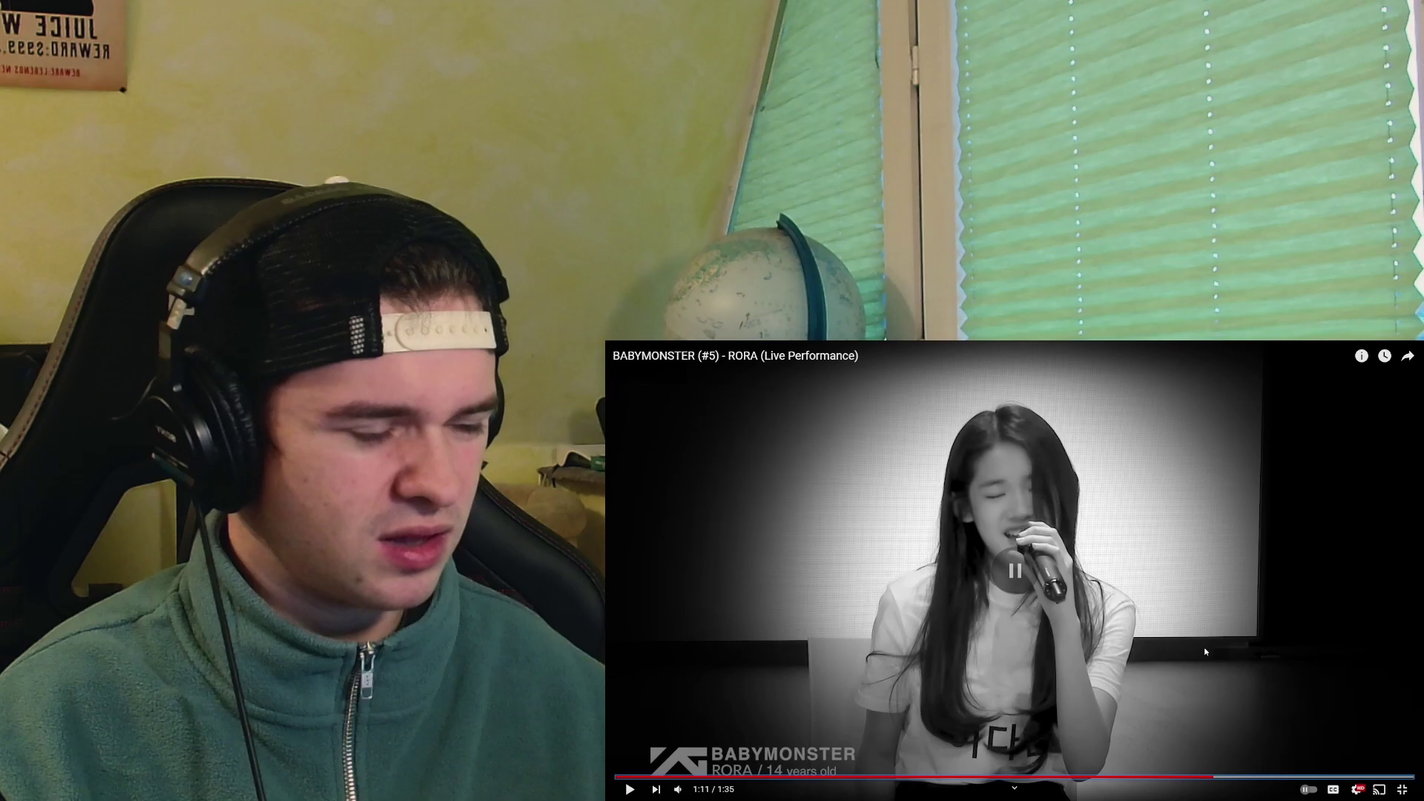
click(1185, 787)
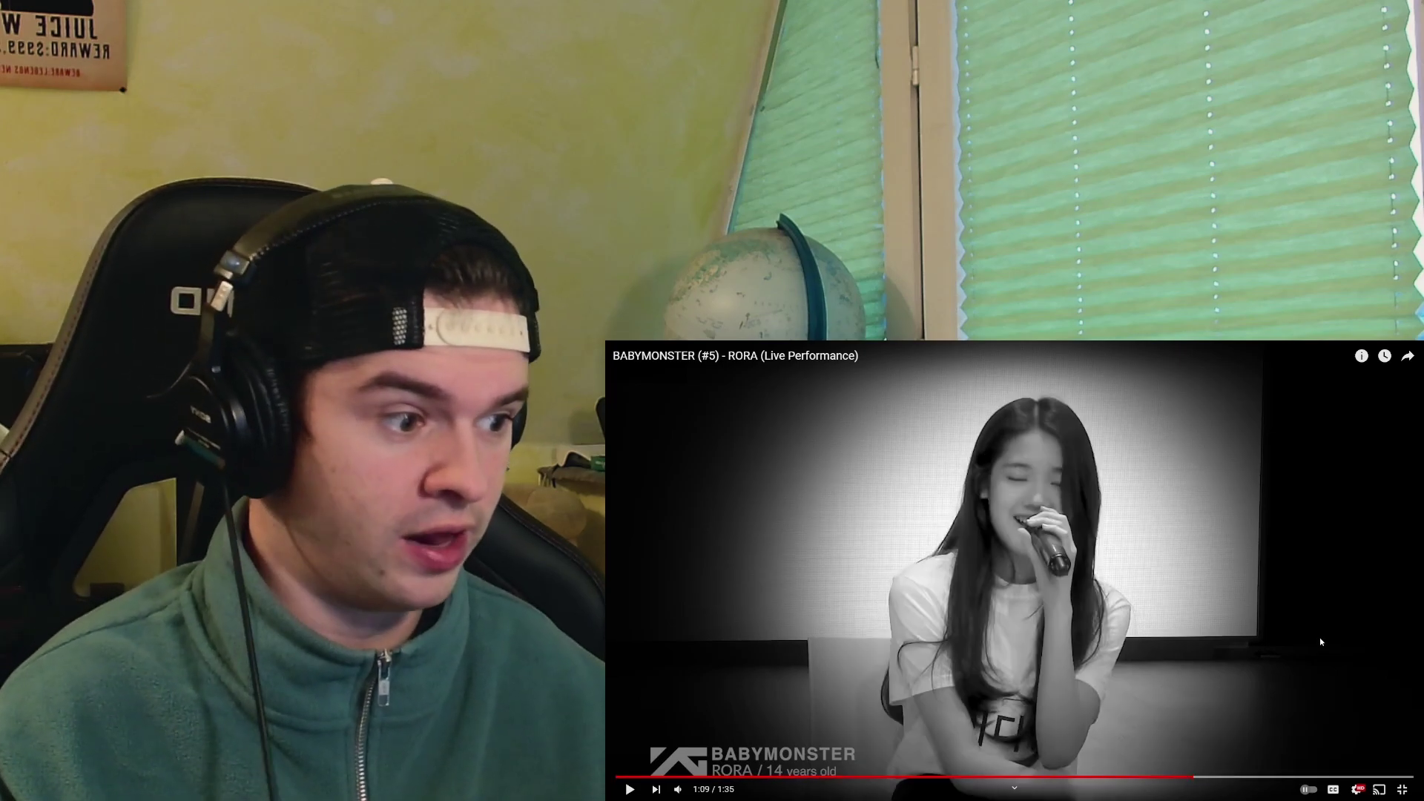
key(space)
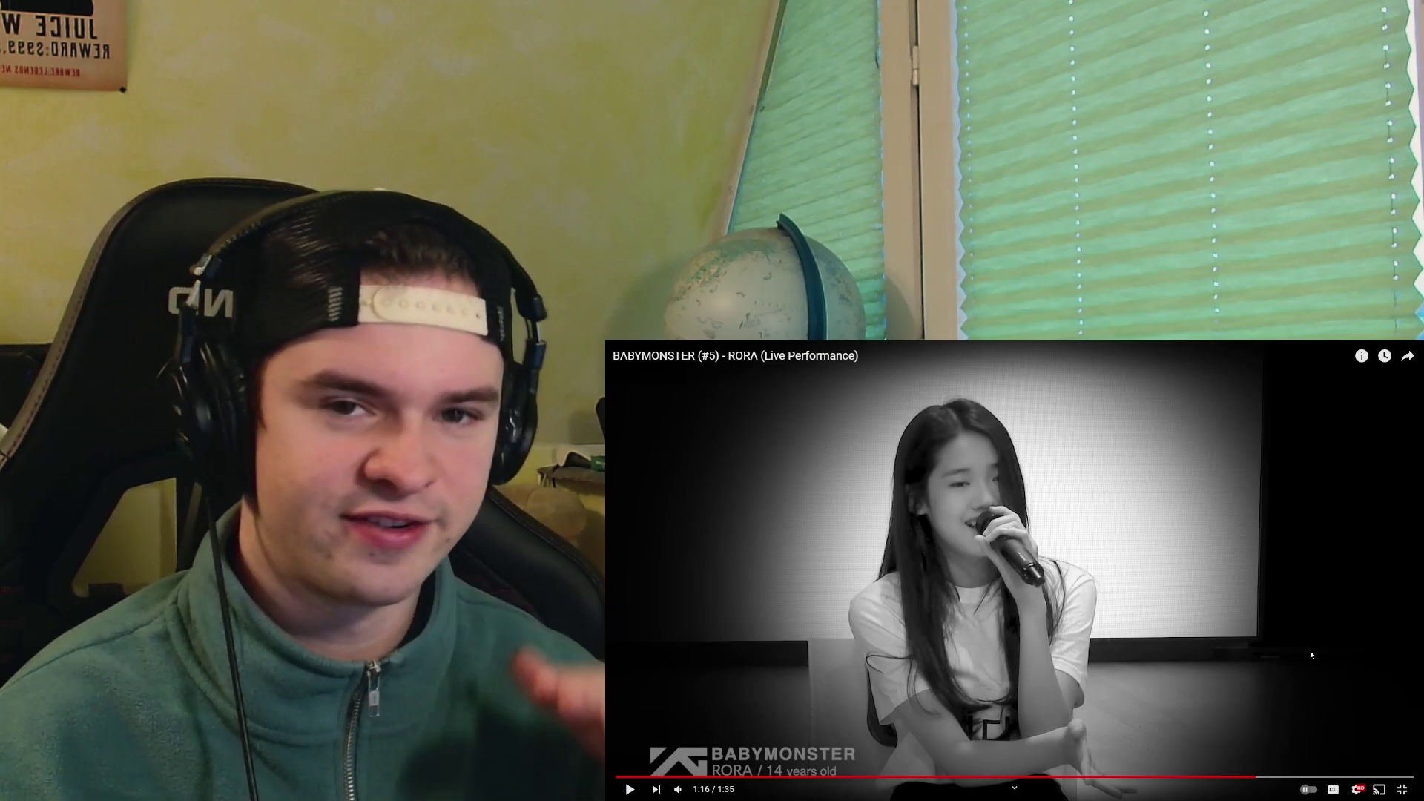
click(1311, 655)
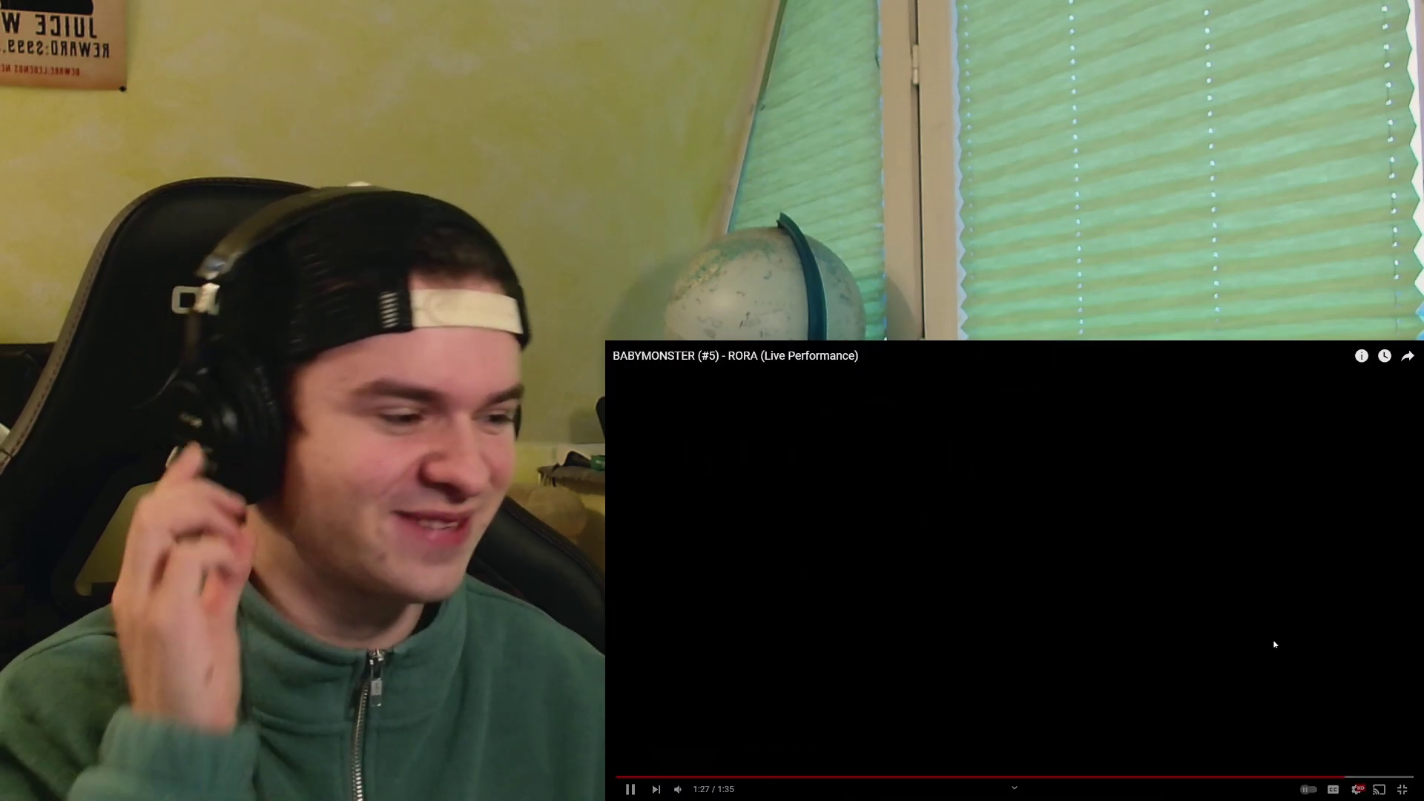
click(1402, 788)
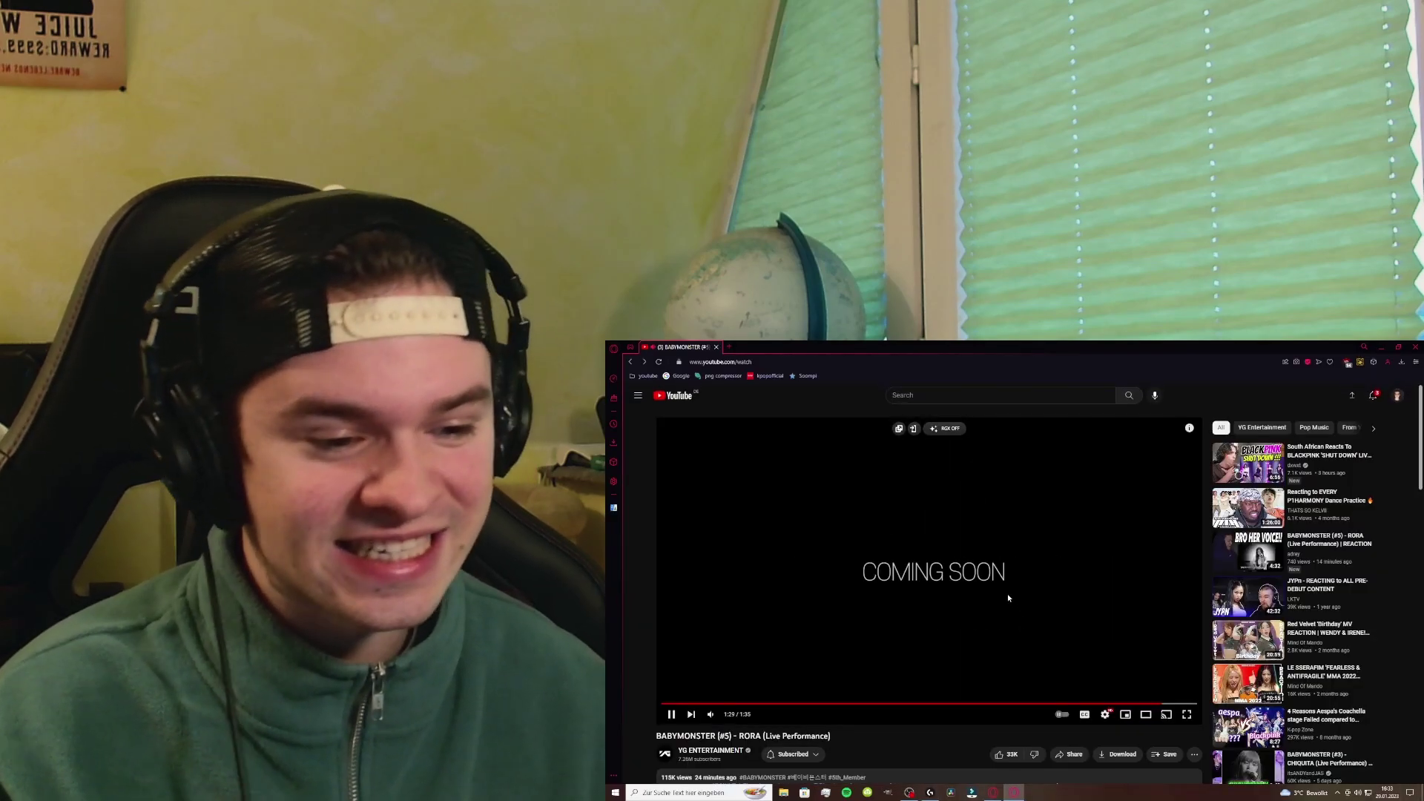
scroll(993, 712, down, 2)
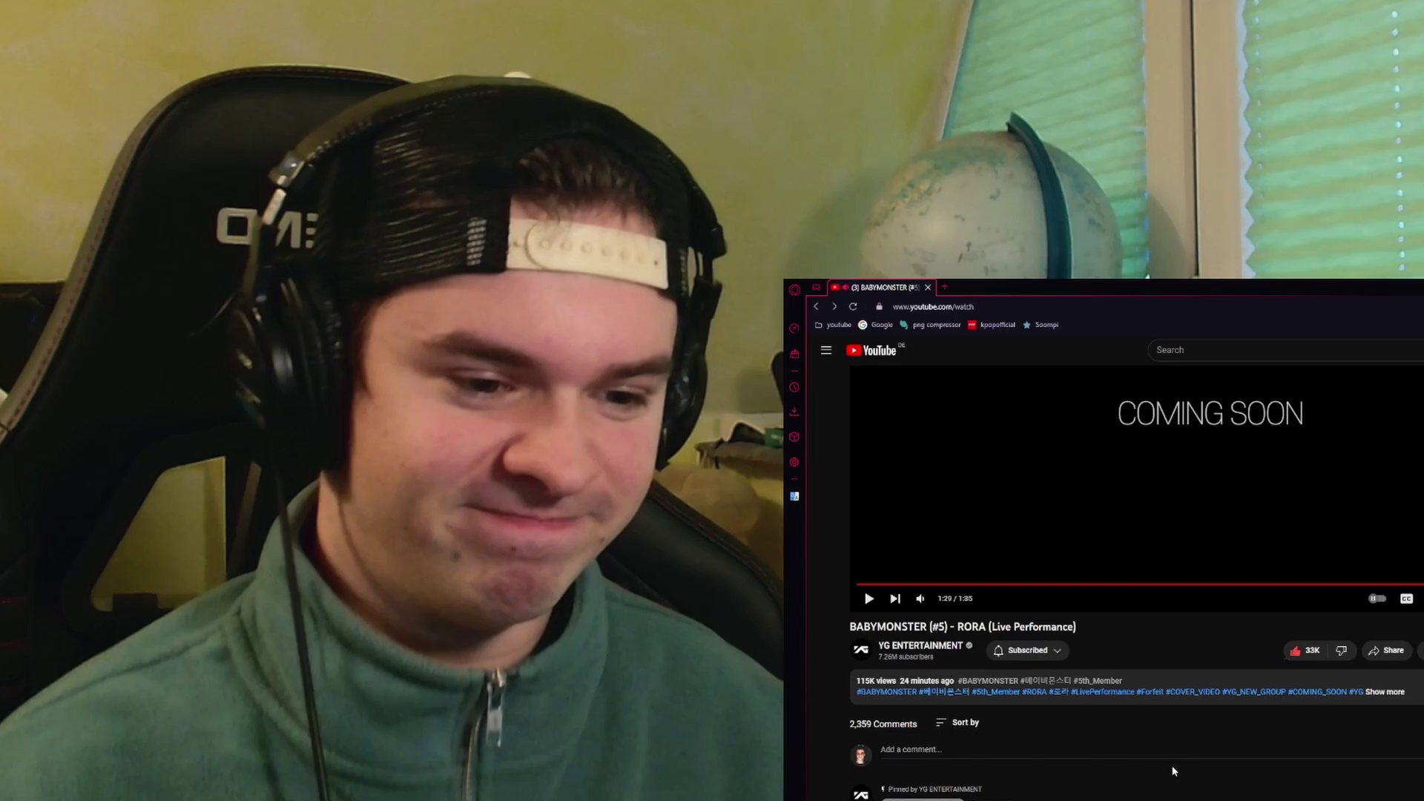
scroll(1174, 774, up, 3)
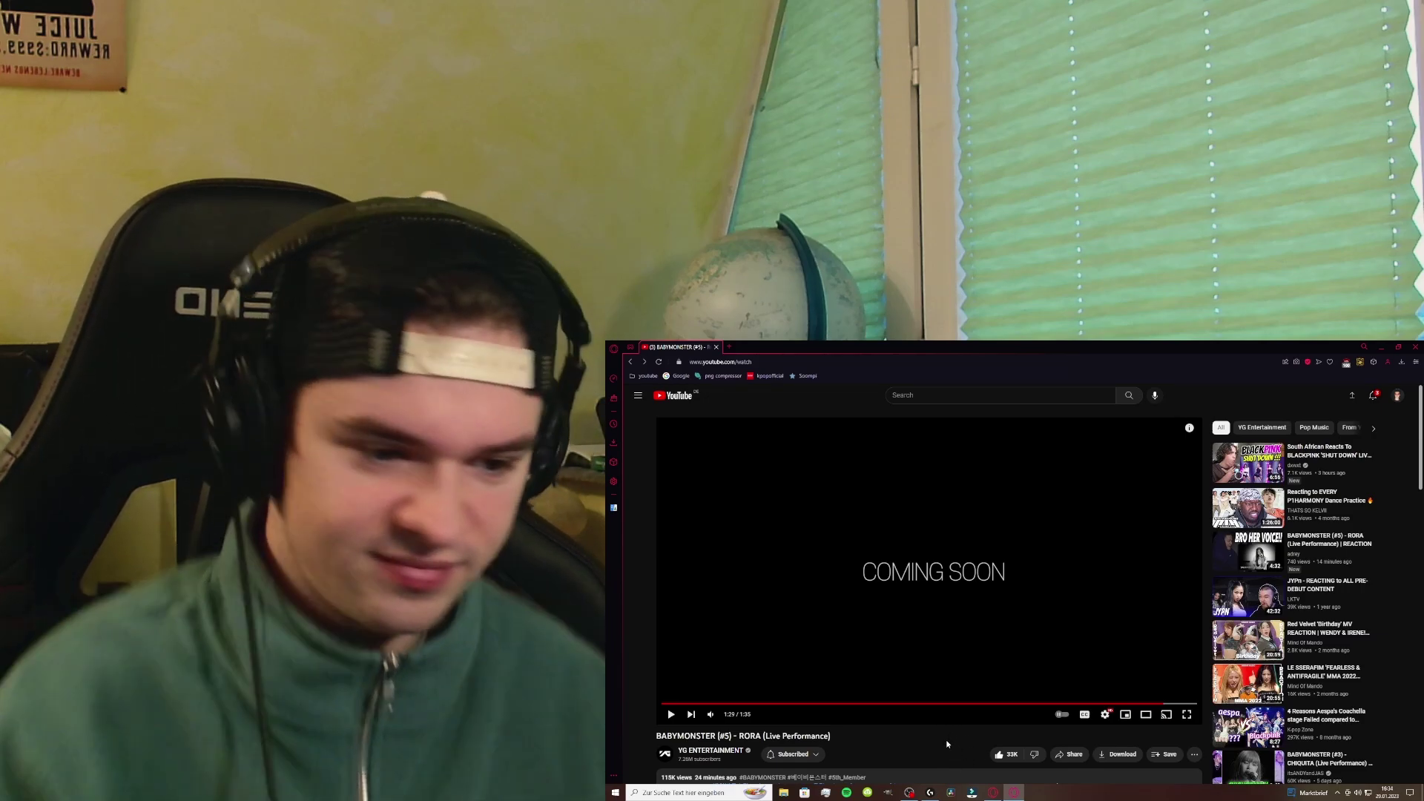
scroll(963, 729, down, 1)
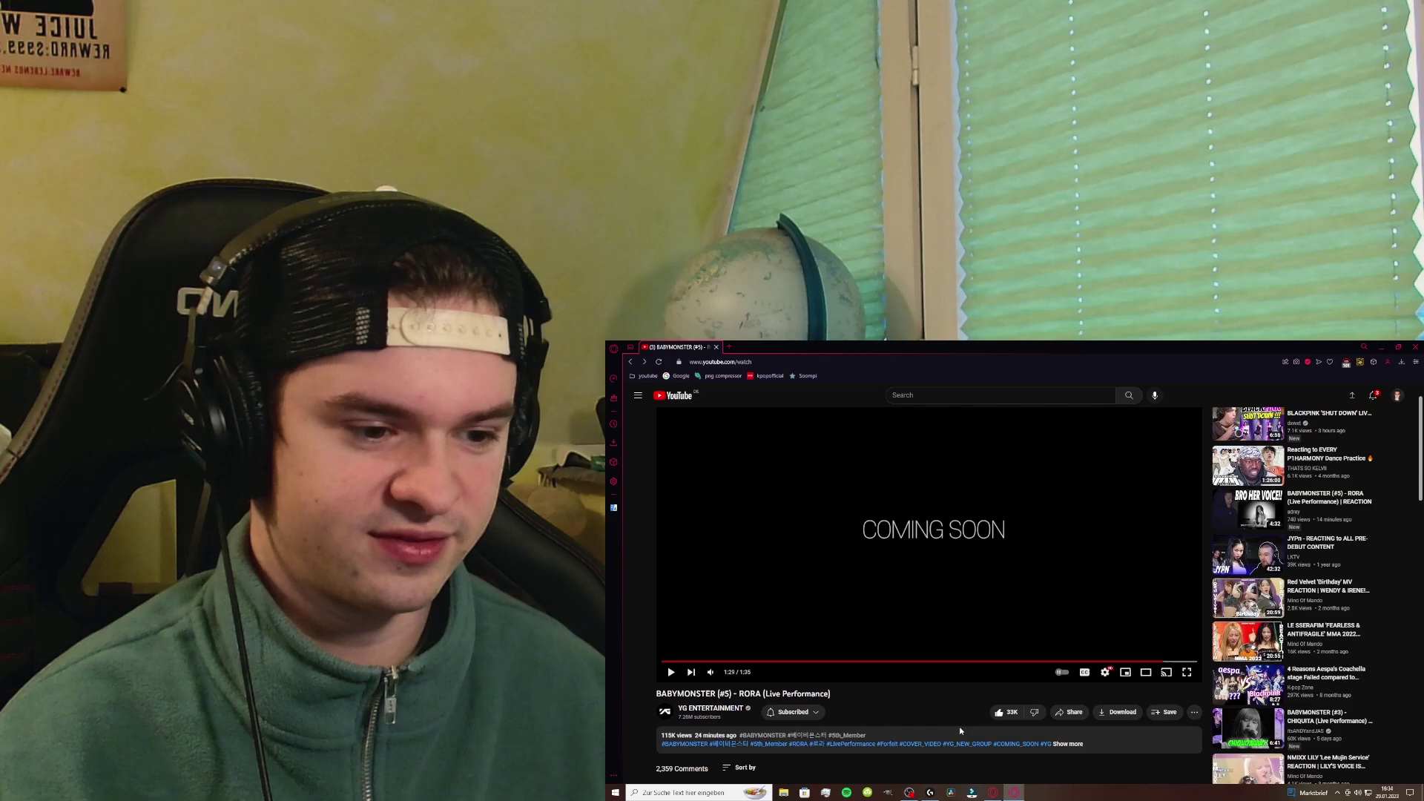
scroll(951, 718, up, 1)
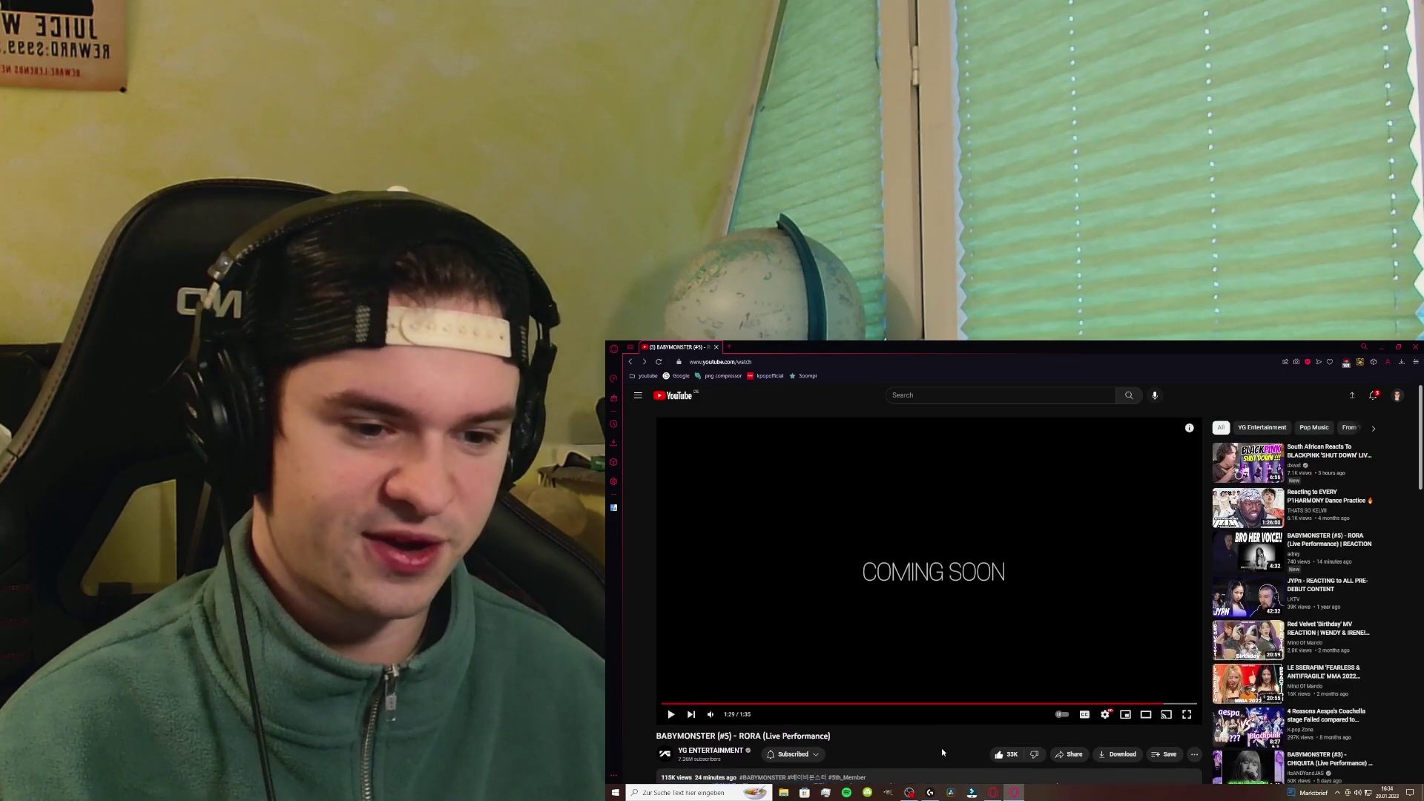